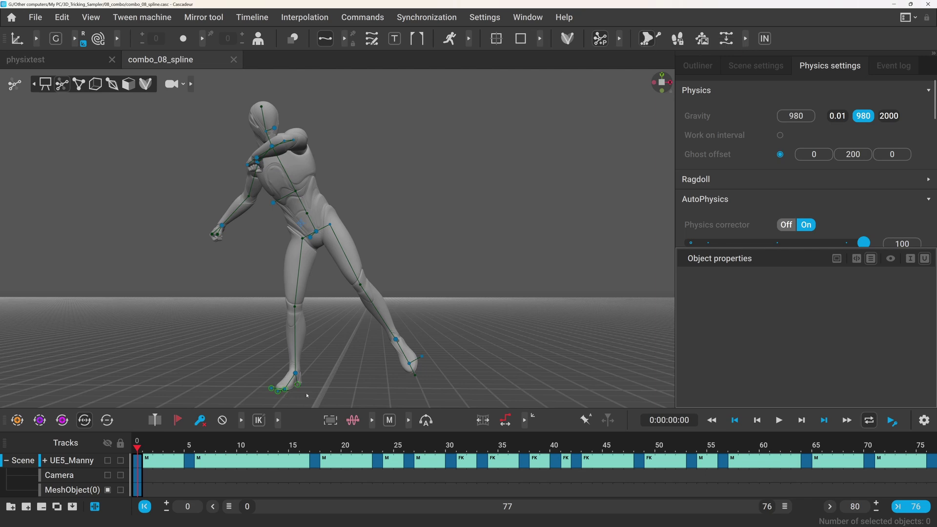
- Play the animations and scrub the Cascy jump between frames 1 and 36, comparing the character with its green AutoPhysics ghost
{"action": "key", "text": "space"}
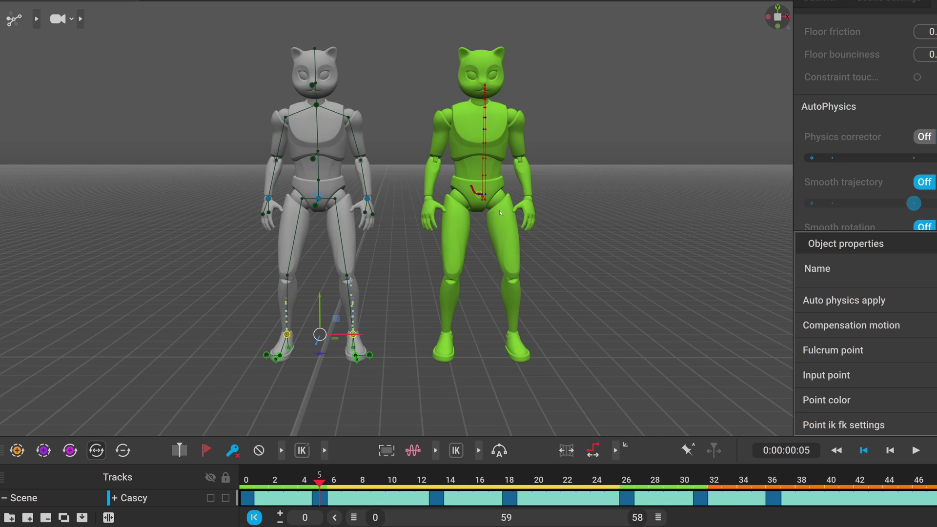
{"action": "left_click", "coordinate": [413, 304]}
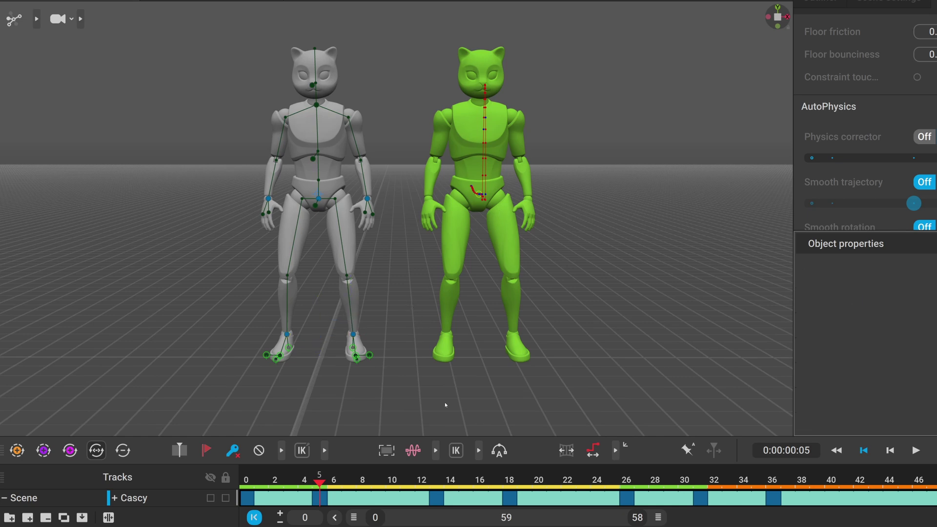
{"action": "left_click", "coordinate": [246, 484]}
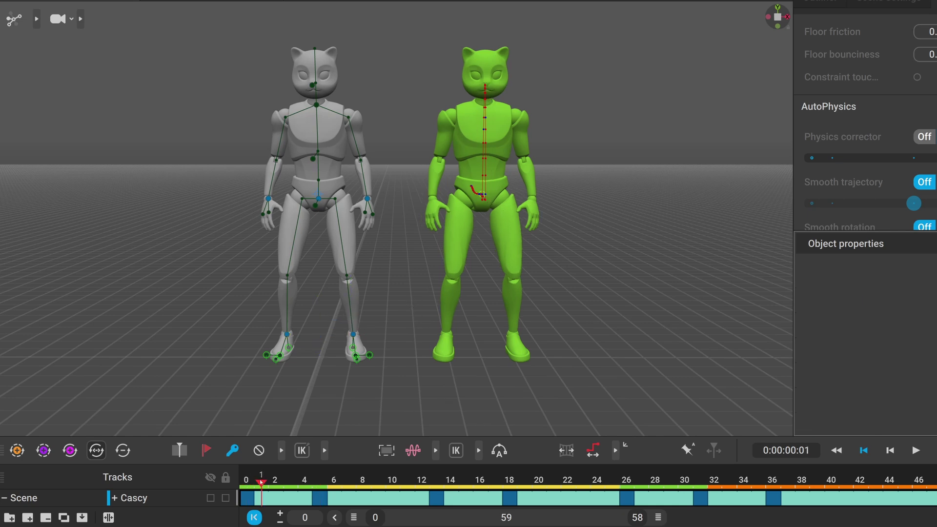
{"action": "left_click_drag", "start_coordinate": [248, 482], "coordinate": [434, 496]}
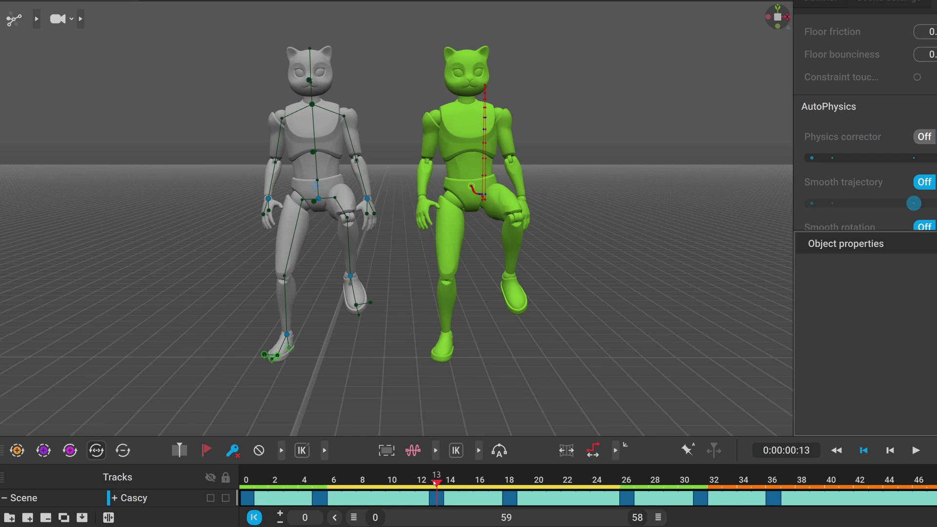
{"action": "left_click", "coordinate": [776, 481]}
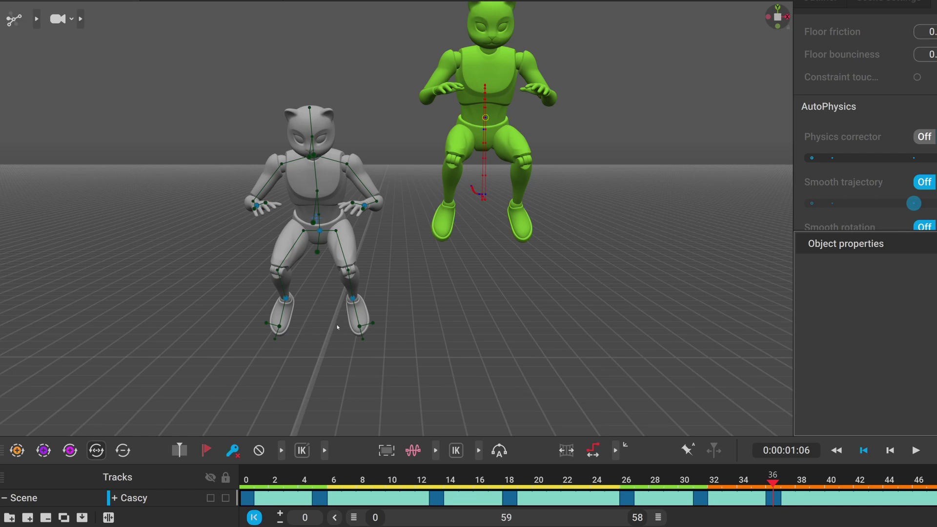
{"action": "right_click_drag", "start_coordinate": [396, 356], "coordinate": [416, 333]}
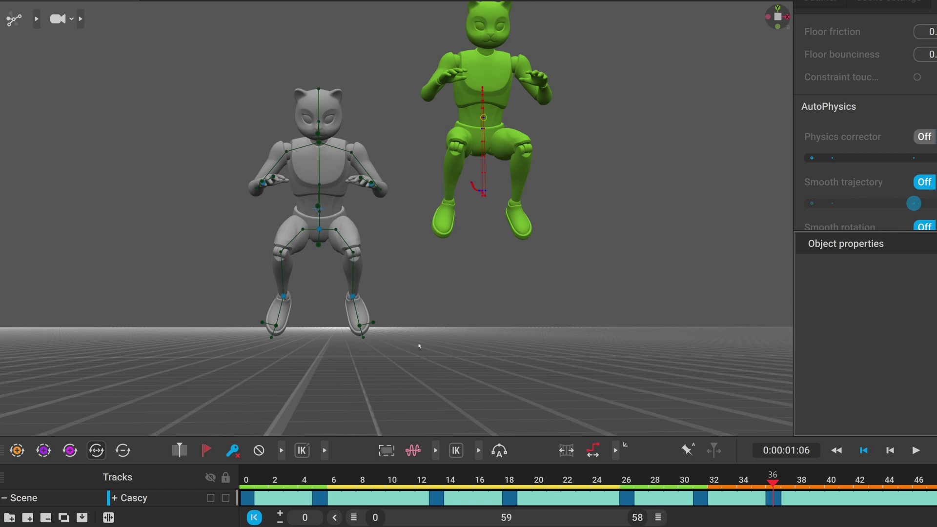
{"action": "right_click_drag", "start_coordinate": [419, 345], "coordinate": [418, 351]}
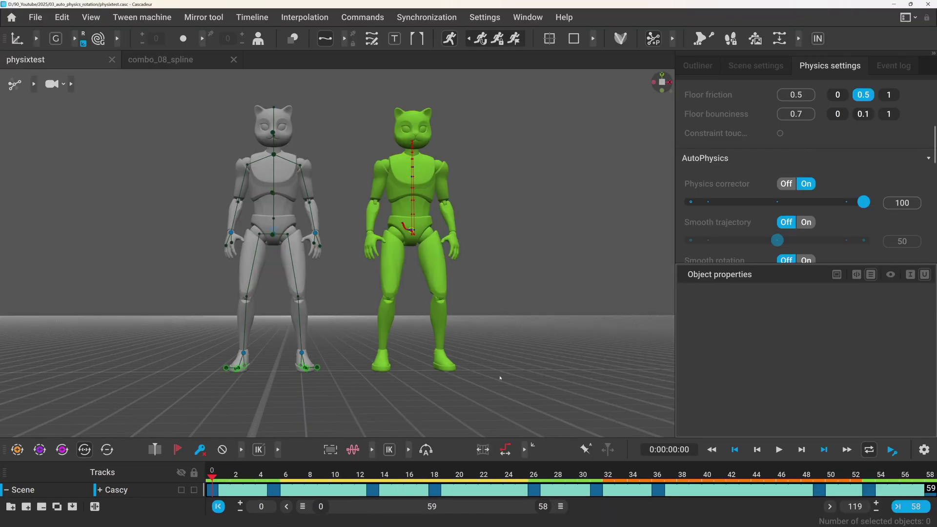
{"action": "key", "text": "space"}
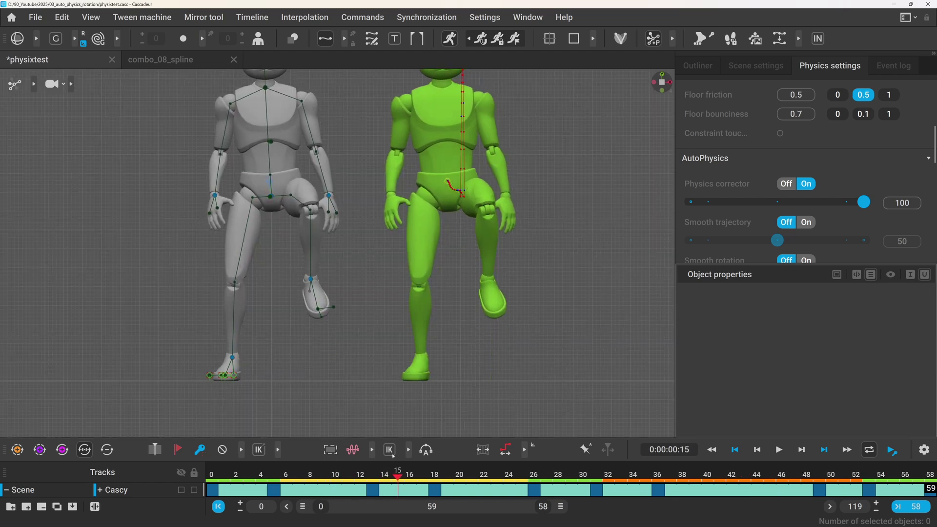
{"action": "left_click_drag", "start_coordinate": [450, 459], "coordinate": [558, 488]}
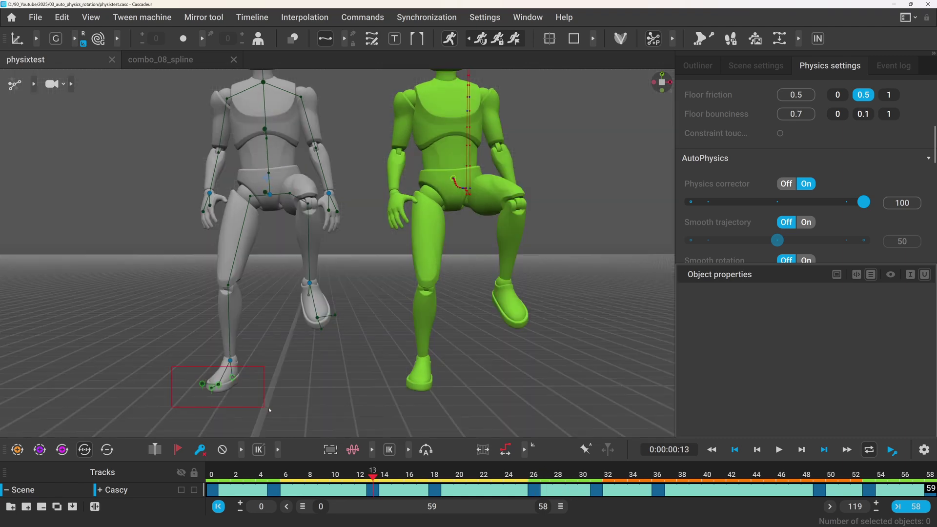
- Select the supporting right foot's points at frame 13 and turn AutoPhysics off
{"action": "left_click_drag", "start_coordinate": [269, 409], "coordinate": [267, 408]}
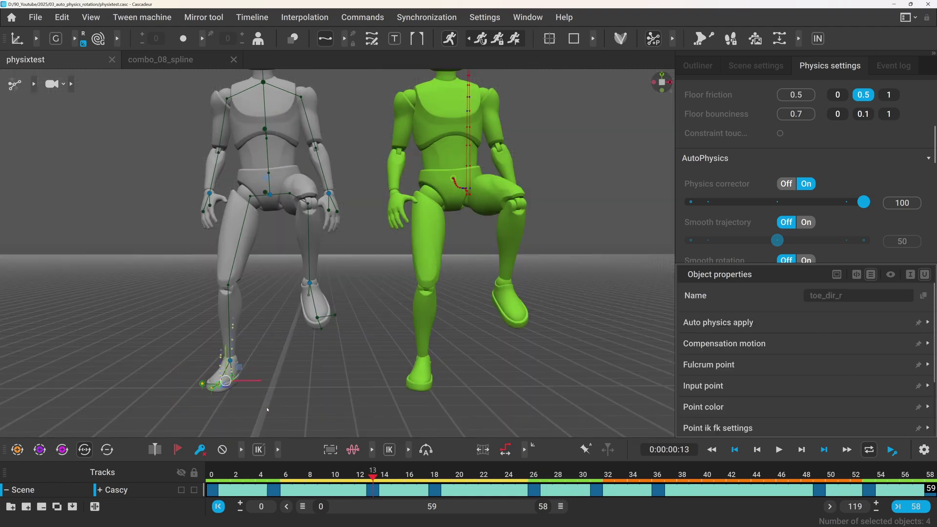
{"action": "left_click", "coordinate": [226, 396]}
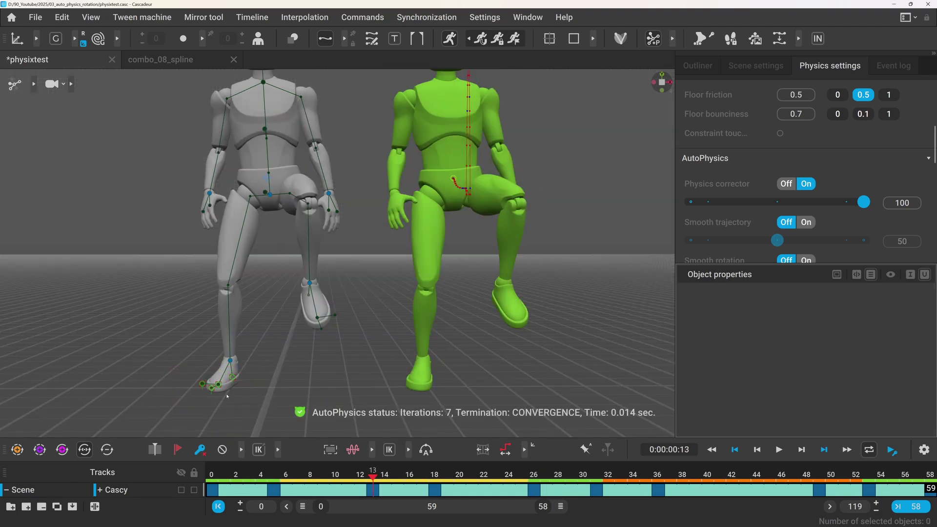
{"action": "left_click", "coordinate": [455, 40]}
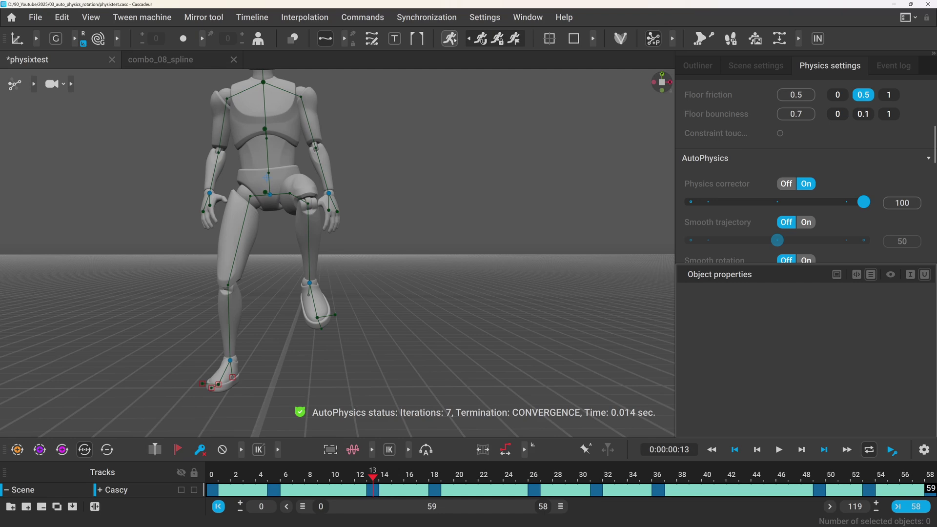
{"action": "left_click_drag", "start_coordinate": [290, 178], "coordinate": [256, 200]}
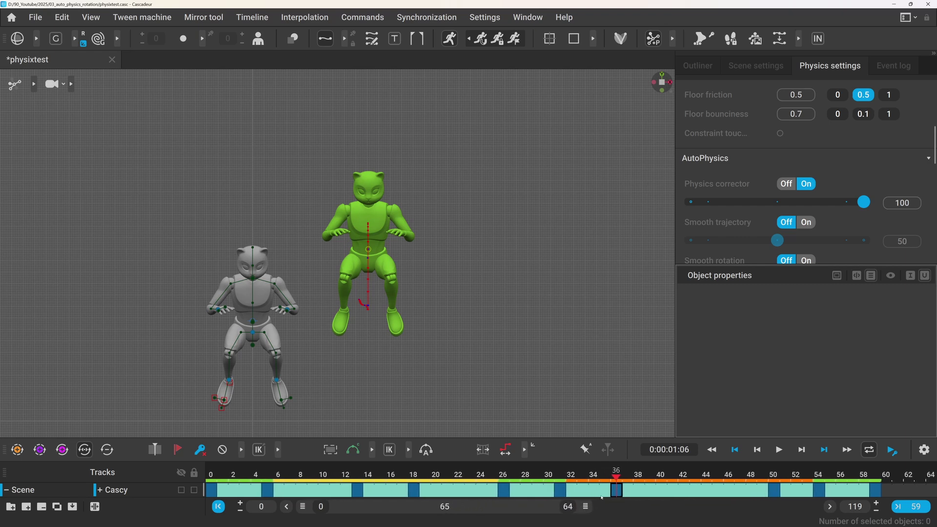
- Lengthen the airborne interval after the frame 36 key by 5 frames and review the jump around frame 43
{"action": "left_click_drag", "start_coordinate": [678, 468], "coordinate": [695, 471]}
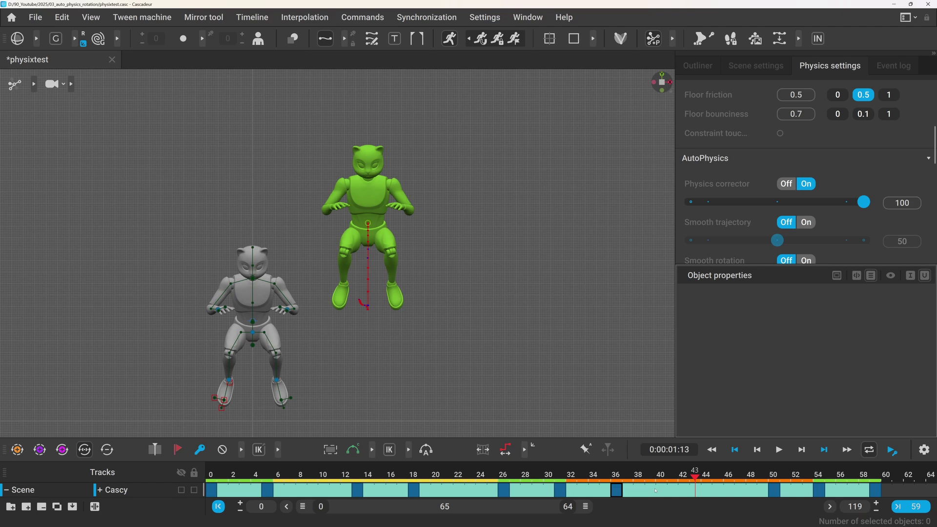
{"action": "scroll", "coordinate": [660, 492], "scroll_direction": "down", "scroll_amount": 5}
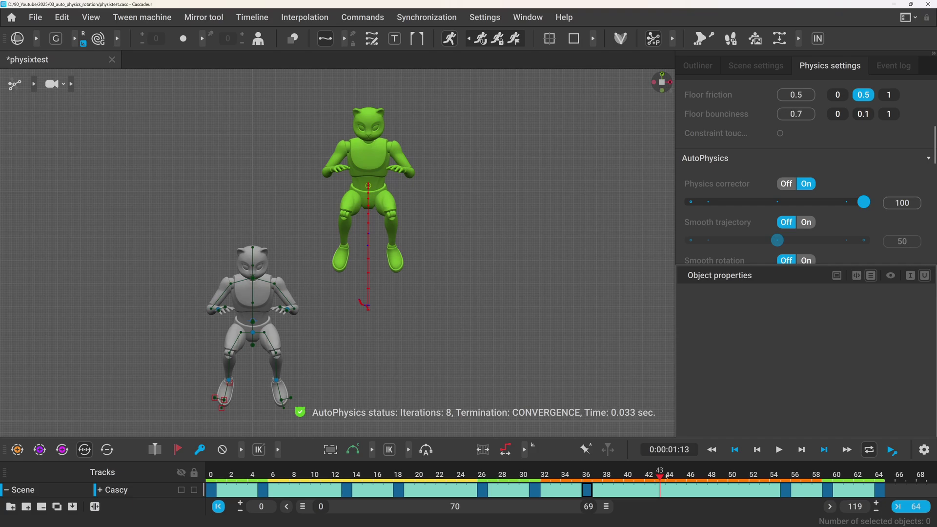
{"action": "left_click_drag", "start_coordinate": [665, 475], "coordinate": [706, 481]}
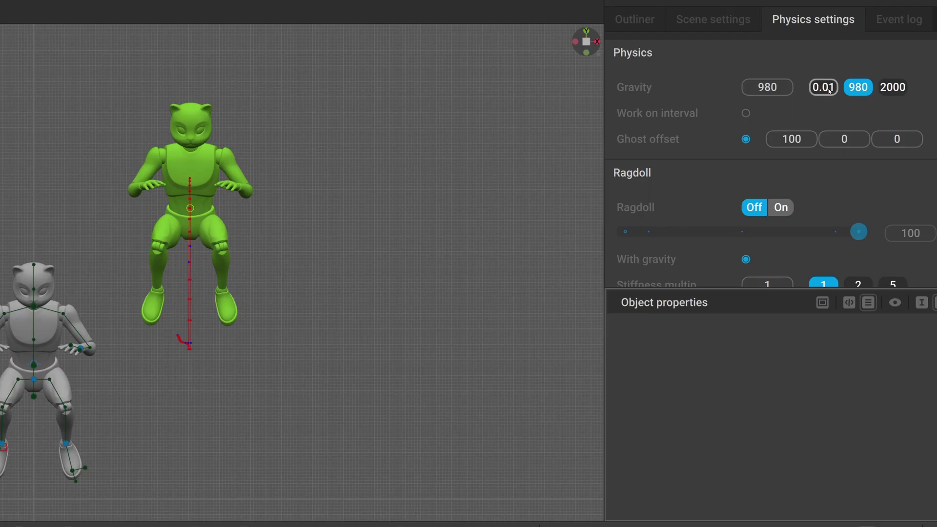
- Try gravity at 0.01 and 2000, and restore it to 980
{"action": "left_click", "coordinate": [842, 118]}
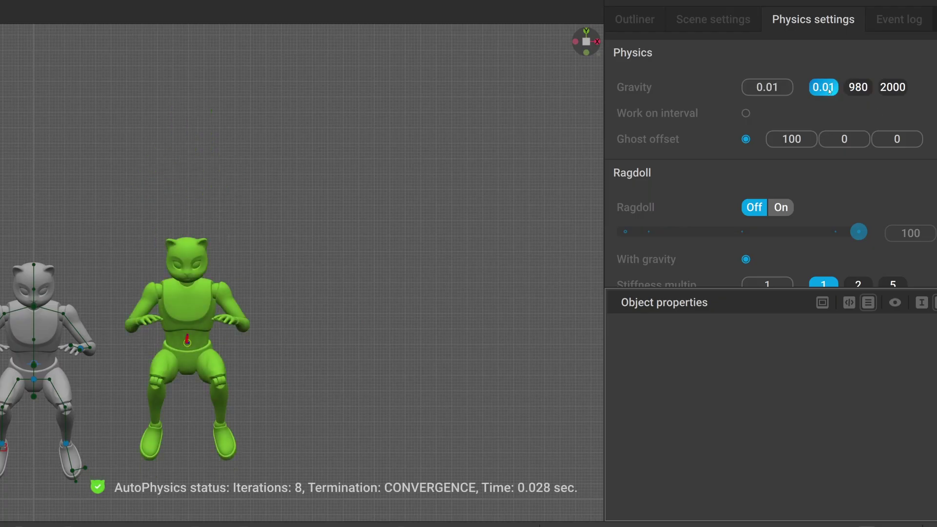
{"action": "left_click", "coordinate": [892, 88]}
{"action": "left_click", "coordinate": [860, 88]}
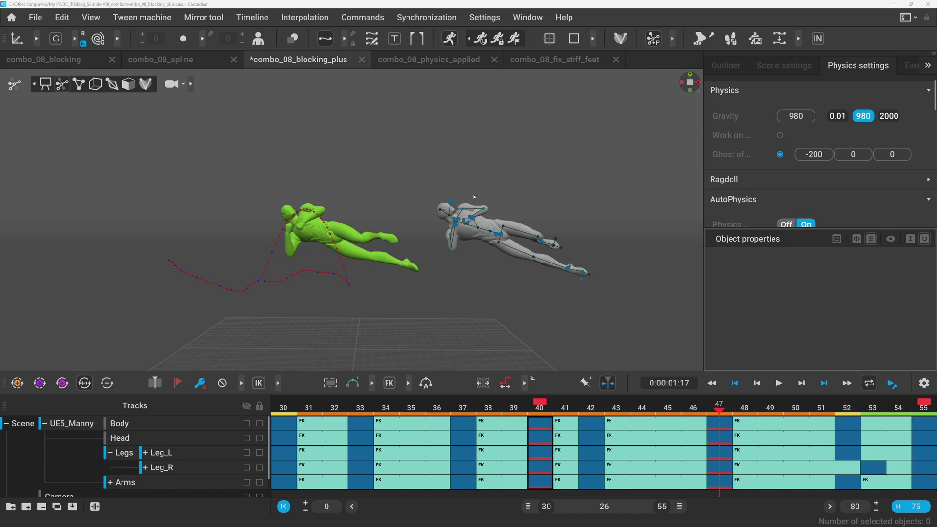
- Raise the character's centre of mass and turn the body upside down at frame 47, and undo both changes
{"action": "left_click", "coordinate": [493, 229]}
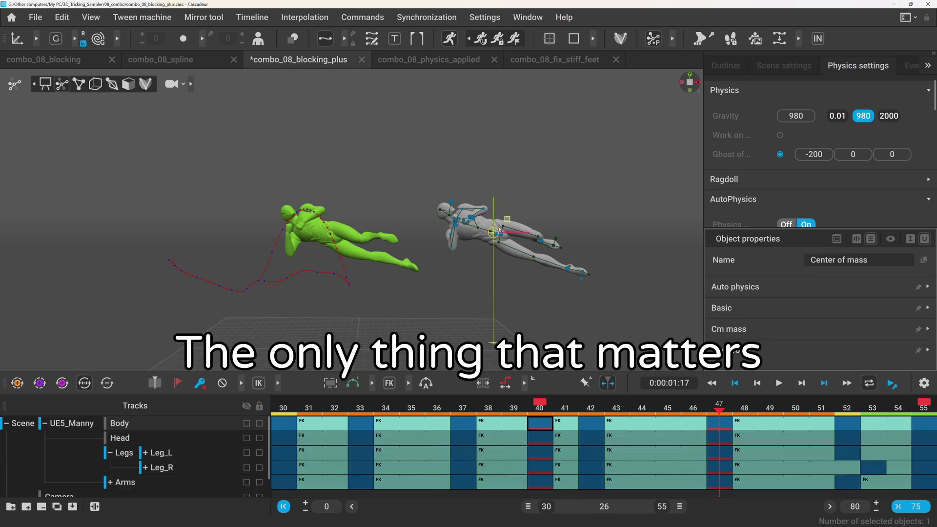
{"action": "right_click_drag", "start_coordinate": [498, 230], "coordinate": [483, 273]}
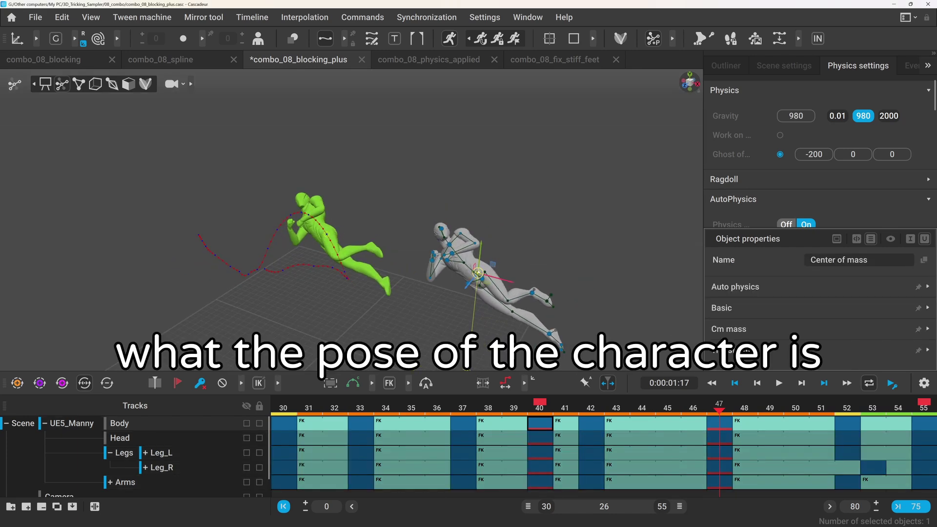
{"action": "left_click_drag", "start_coordinate": [479, 272], "coordinate": [591, 227]}
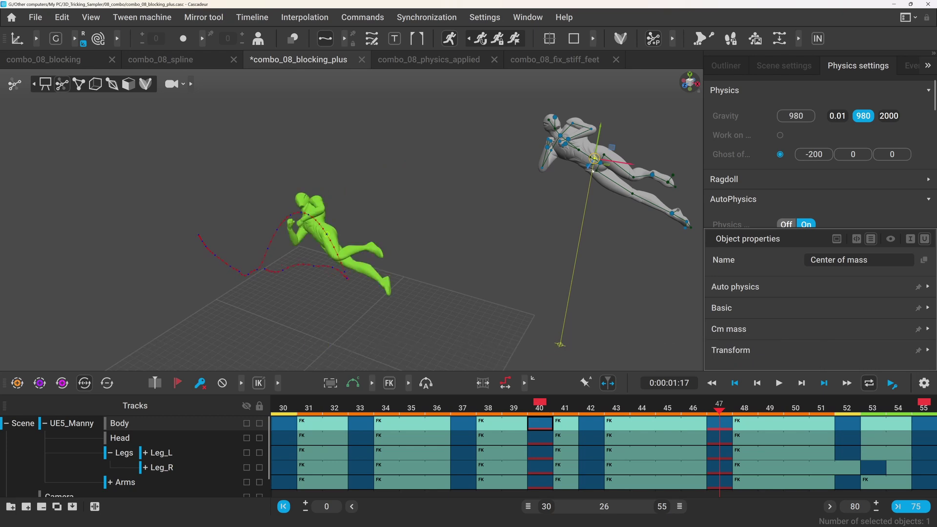
{"action": "left_click_drag", "start_coordinate": [572, 176], "coordinate": [517, 242]}
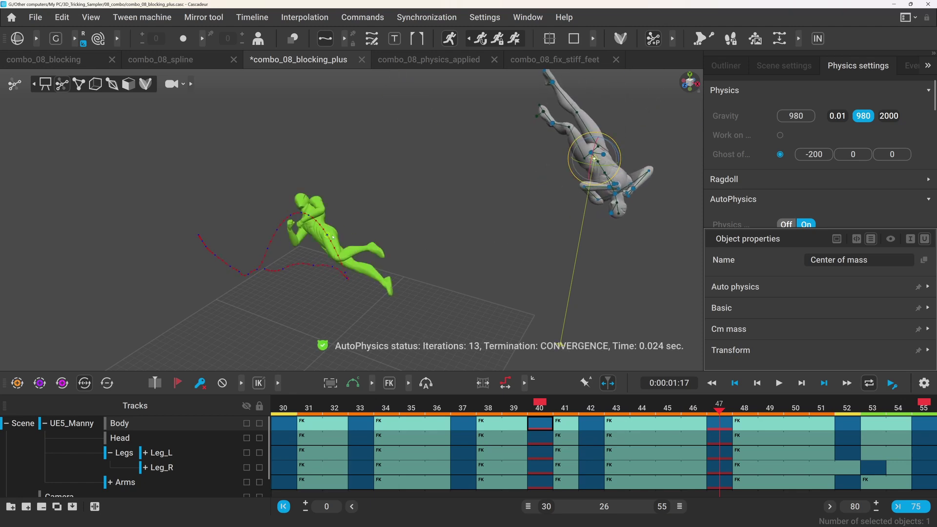
{"action": "key", "text": "ctrl+z"}
{"action": "key", "text": "ctrl+z"}
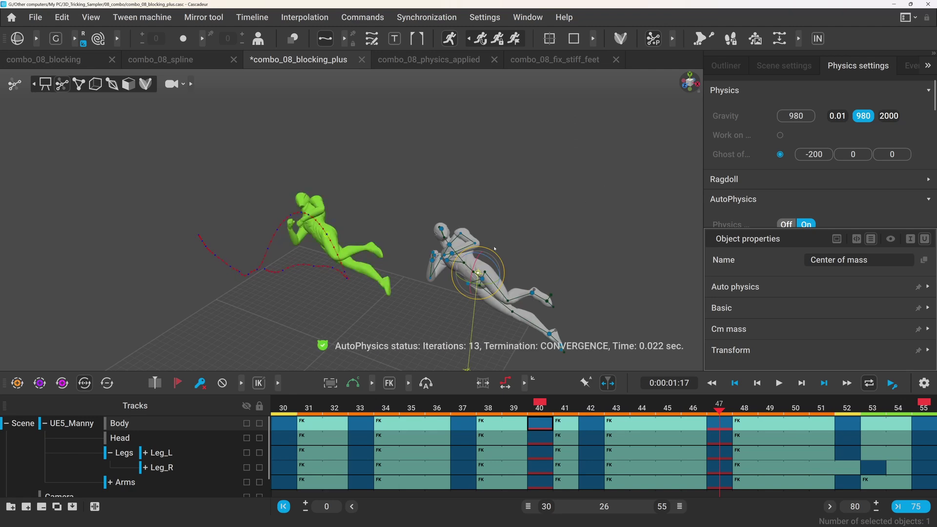
- Rotate the body upside down around its centre of mass in its original position, and undo the rotation
{"action": "left_click_drag", "start_coordinate": [494, 256], "coordinate": [395, 292]}
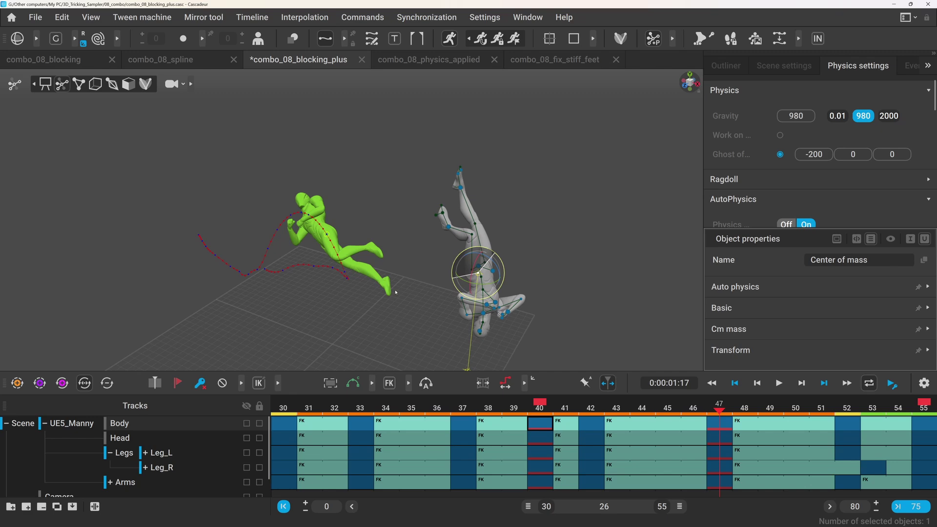
{"action": "middle_click_drag", "start_coordinate": [538, 253], "coordinate": [556, 214]}
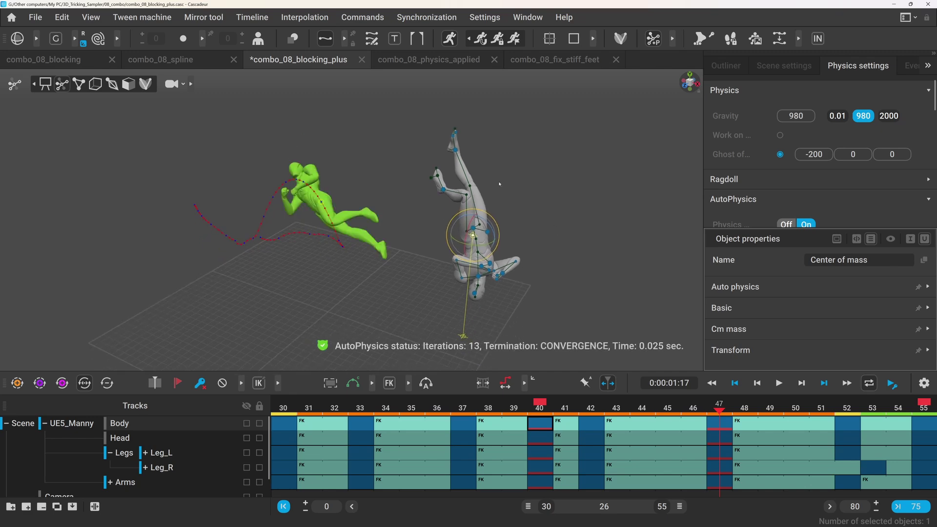
{"action": "key", "text": "ctrl+z"}
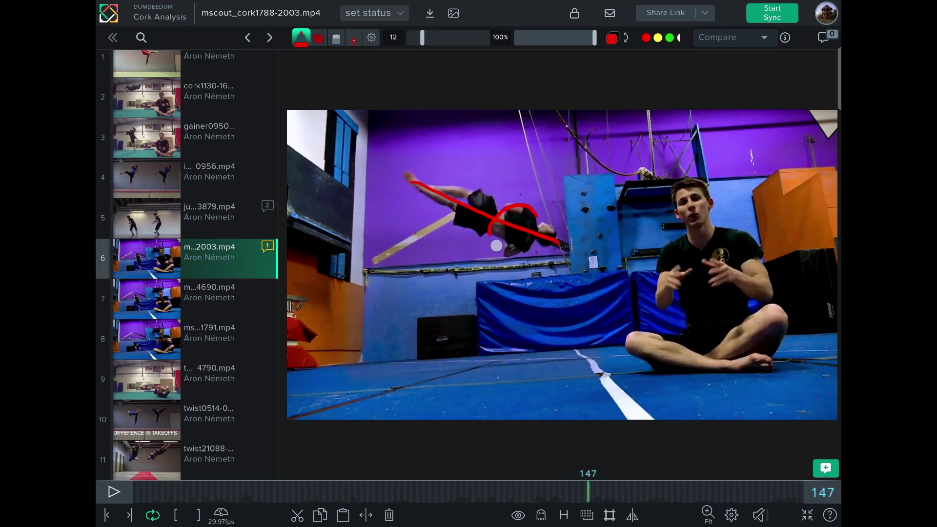
- Switch to SyncSketch and play the cork and jump-height reference clips, pausing jump_hight3710-3879.mp4 near its takeoff
{"action": "left_click", "coordinate": [114, 490]}
{"action": "left_click", "coordinate": [115, 490]}
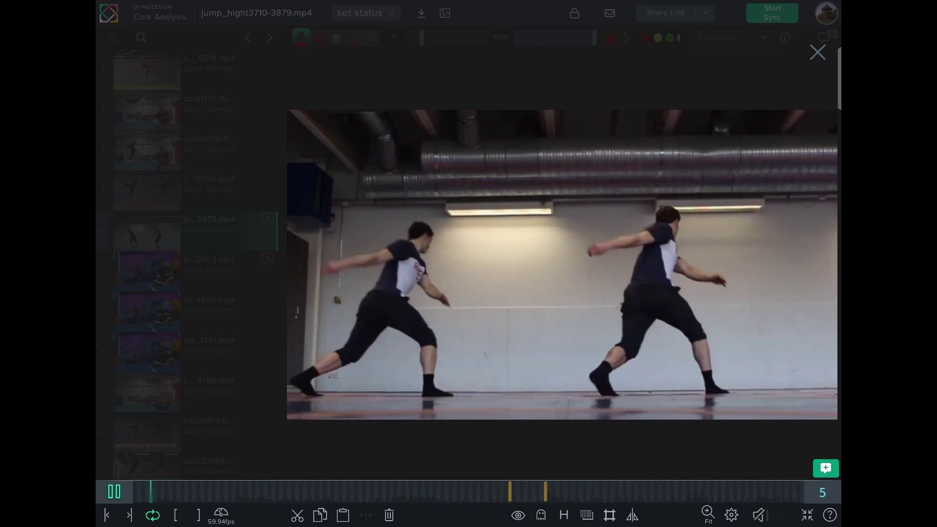
{"action": "key", "text": "space"}
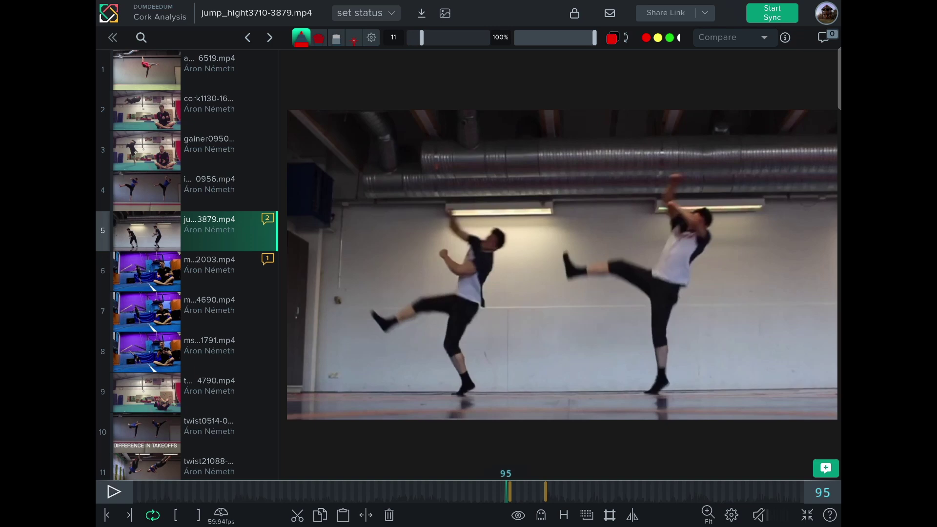
{"action": "left_click", "coordinate": [129, 515]}
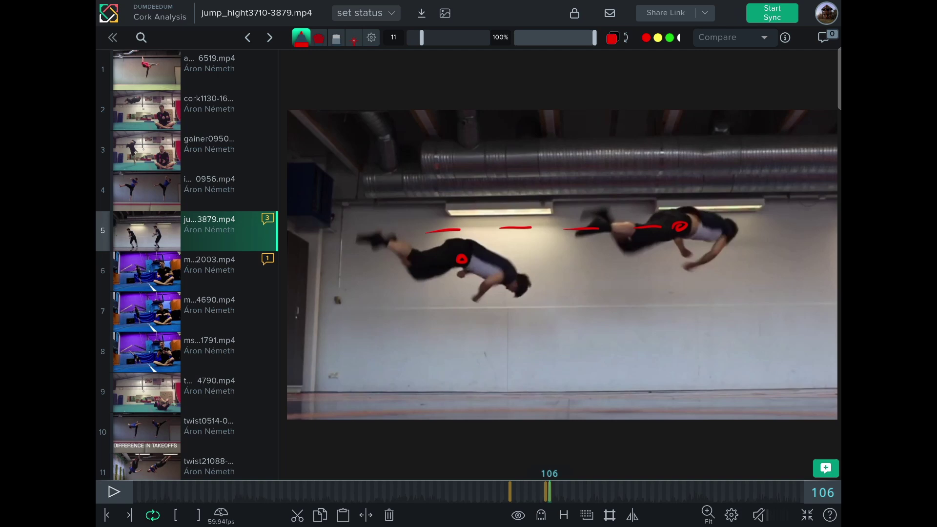
- At frame 96 of jump_hight3710-3879.mp4, mark the higher jumper's raised leg and raised hands in green
{"action": "left_click", "coordinate": [509, 493]}
{"action": "left_click", "coordinate": [669, 37]}
{"action": "mouse_move", "coordinate": [612, 233]}
{"action": "left_mouse_down"}
{"action": "mouse_move", "coordinate": [549, 257]}
{"action": "mouse_move", "coordinate": [638, 269]}
{"action": "mouse_move", "coordinate": [594, 225]}
{"action": "left_mouse_up"}
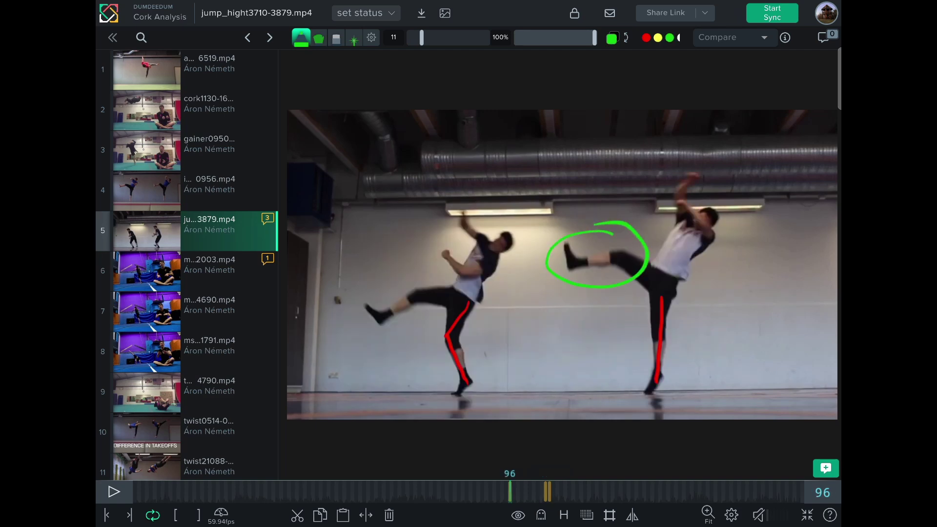
{"action": "mouse_move", "coordinate": [702, 166]}
{"action": "left_mouse_down"}
{"action": "mouse_move", "coordinate": [727, 203]}
{"action": "mouse_move", "coordinate": [687, 175]}
{"action": "left_mouse_up"}
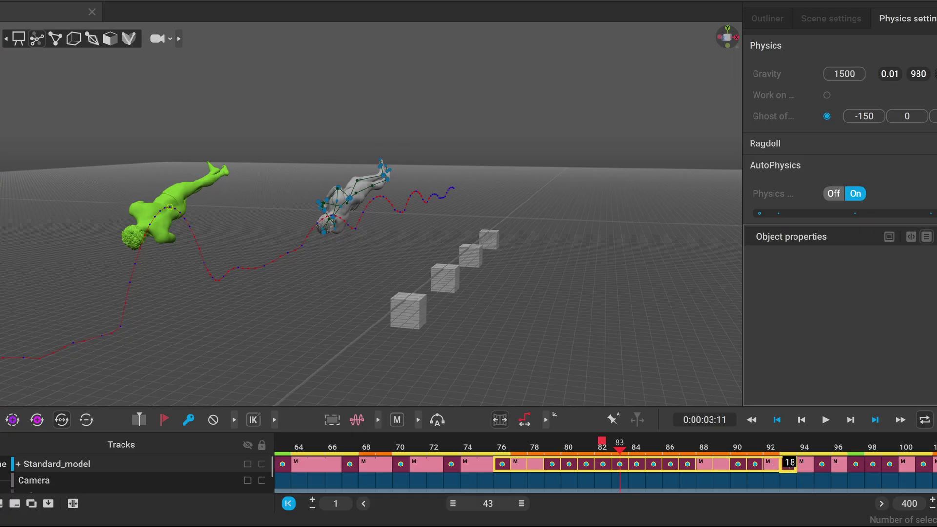
- Switch to Cascadeur, stretch the selected jump interval starting at frame 76 to end at frame 101, and compress its end to frame 81
{"action": "left_click_drag", "start_coordinate": [790, 466], "coordinate": [918, 464]}
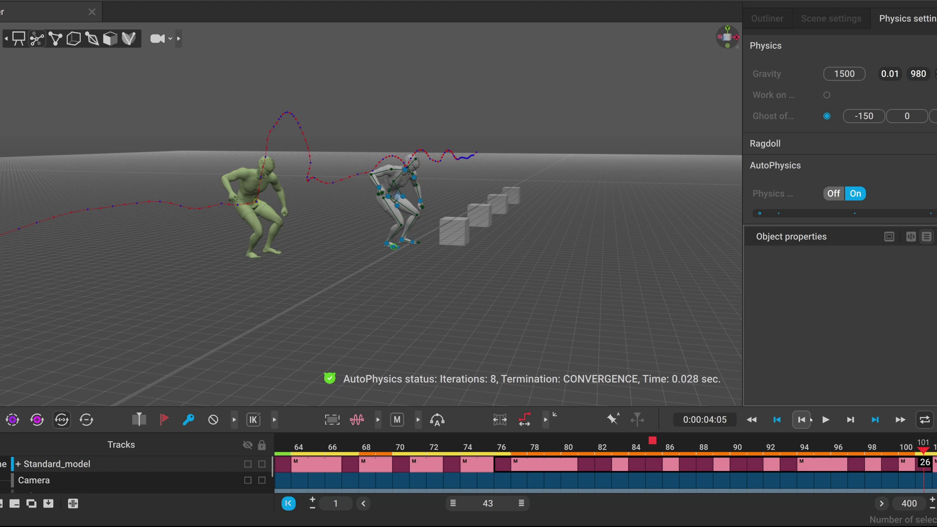
{"action": "left_click", "coordinate": [907, 465]}
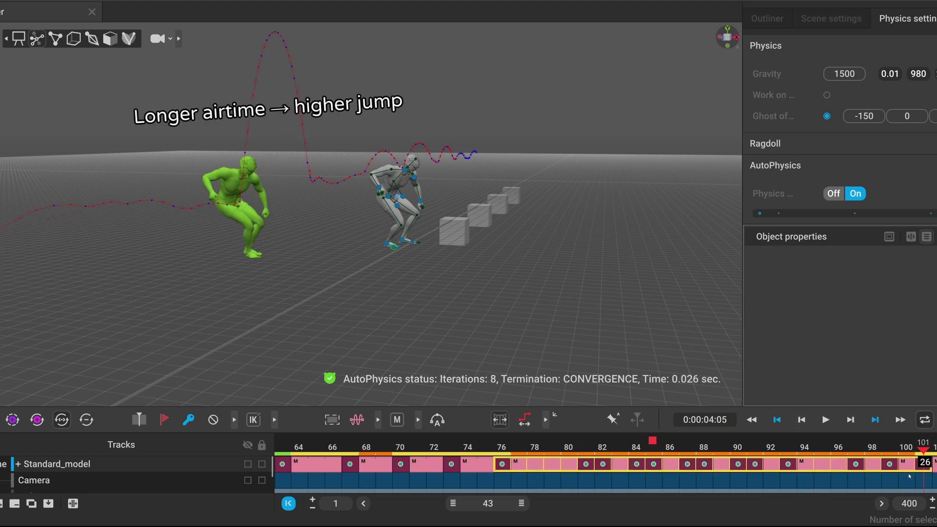
{"action": "left_click_drag", "start_coordinate": [922, 463], "coordinate": [585, 464]}
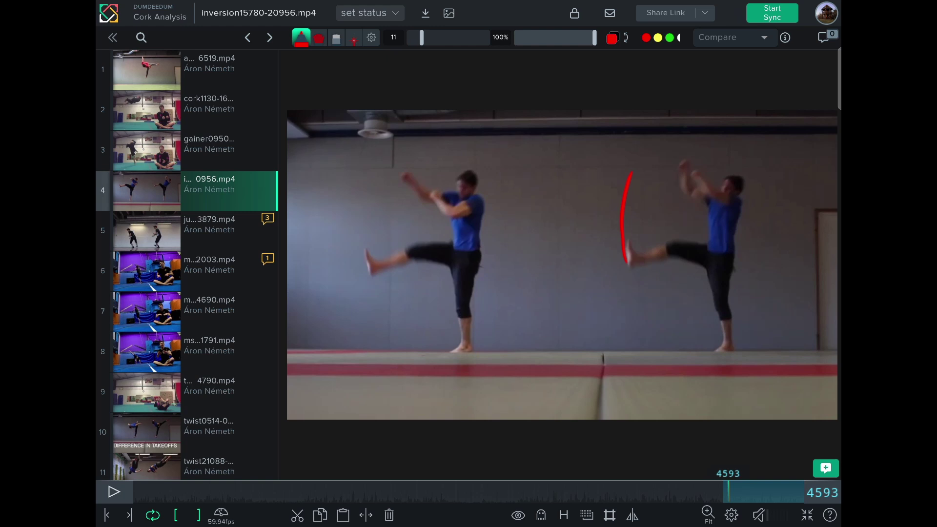
- Switch to SyncSketch, draw a red stroke from the second athlete's torso up to the arms at frame 4593, and advance to frame 4609
{"action": "mouse_move", "coordinate": [719, 242]}
{"action": "left_mouse_down"}
{"action": "mouse_move", "coordinate": [733, 192]}
{"action": "mouse_move", "coordinate": [705, 155]}
{"action": "left_mouse_up"}
{"action": "left_click_drag", "start_coordinate": [728, 490], "coordinate": [730, 489]}
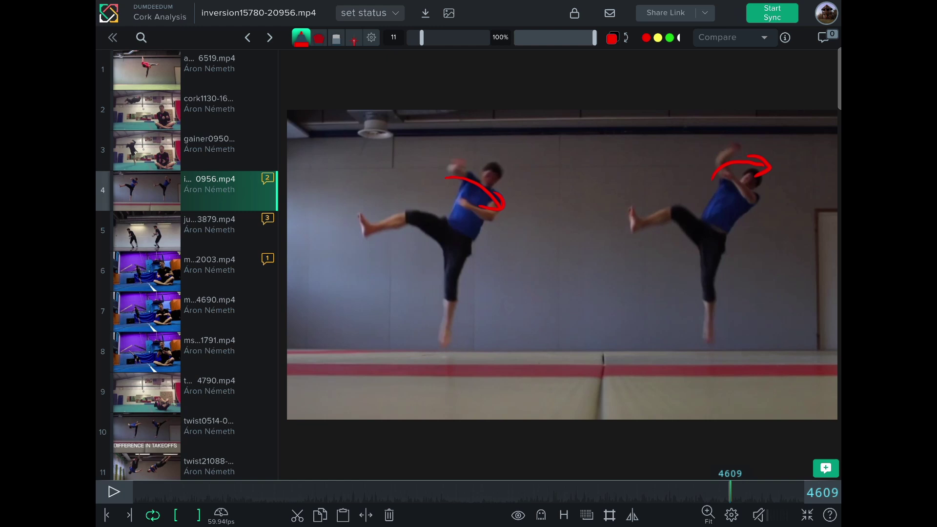
- Advance inversion15780-20956.mp4 to frame 4691 and draw a red stroke along each athlete's torso
{"action": "left_click_drag", "start_coordinate": [730, 489], "coordinate": [740, 489]}
{"action": "left_click_drag", "start_coordinate": [498, 204], "coordinate": [449, 210]}
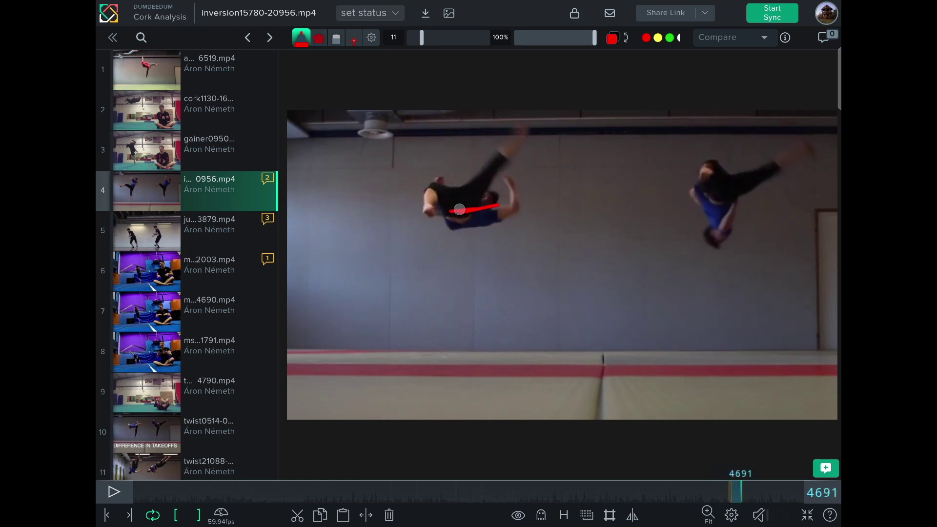
{"action": "left_click_drag", "start_coordinate": [718, 201], "coordinate": [723, 246]}
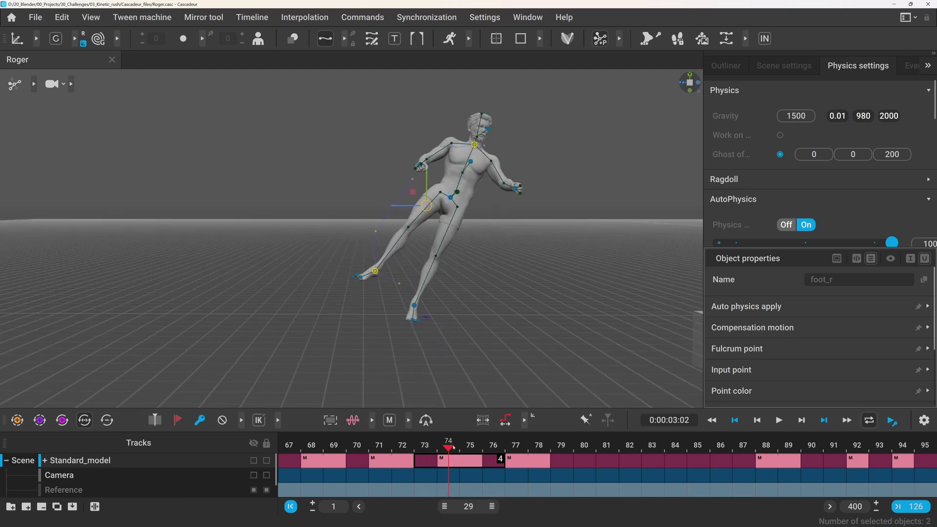
- Switch to Cascadeur, rotate the character's body in the frame 76 takeoff pose with frames 73 to 76 selected, and compare the AutoPhysics ghost at frame 78
{"action": "left_click_drag", "start_coordinate": [494, 457], "coordinate": [708, 472]}
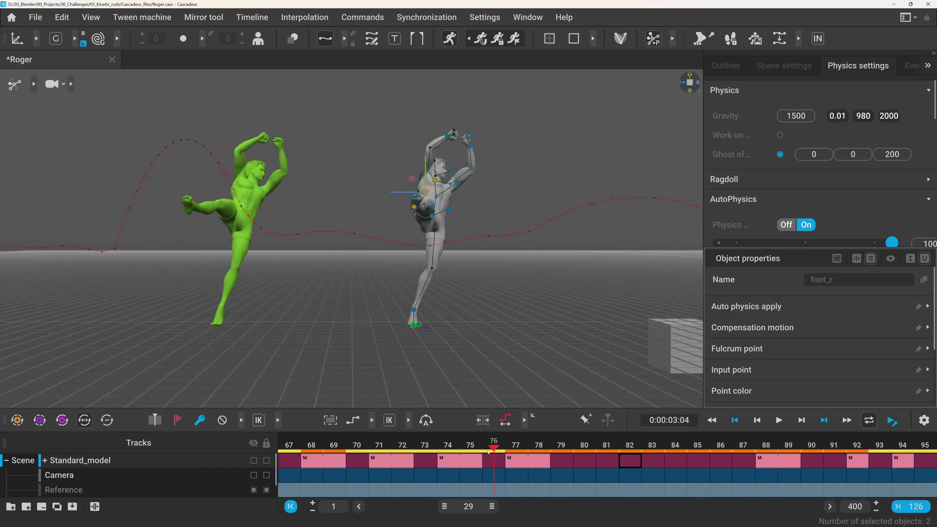
{"action": "left_click_drag", "start_coordinate": [550, 445], "coordinate": [740, 462]}
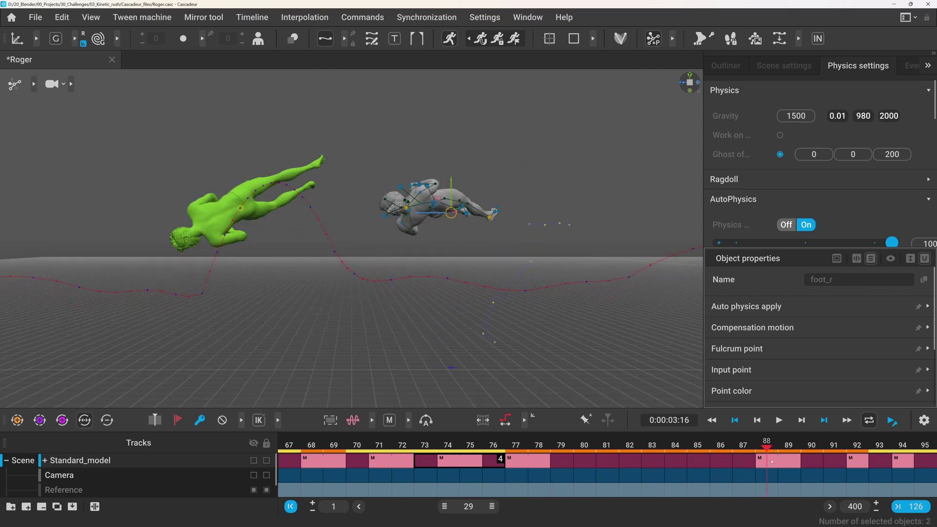
{"action": "left_click", "coordinate": [500, 458]}
{"action": "left_click_drag", "start_coordinate": [467, 198], "coordinate": [469, 189]}
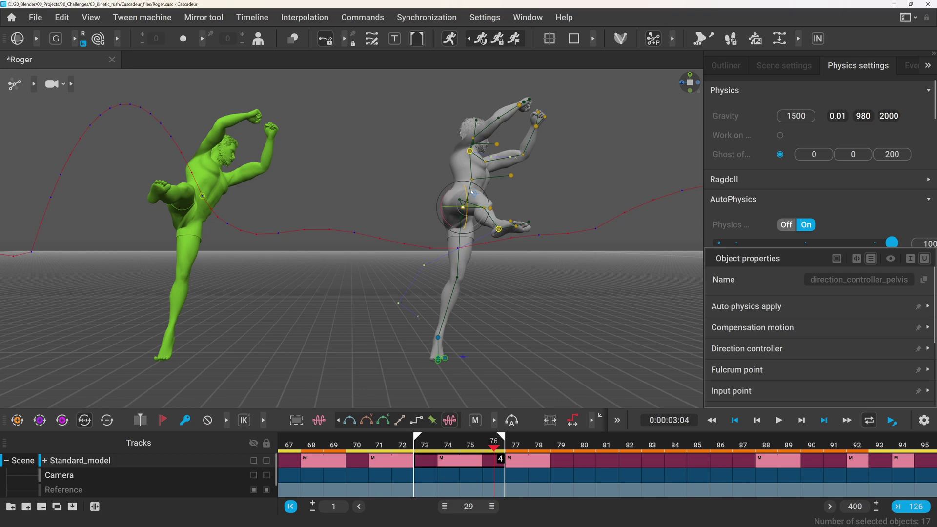
{"action": "left_click", "coordinate": [539, 442]}
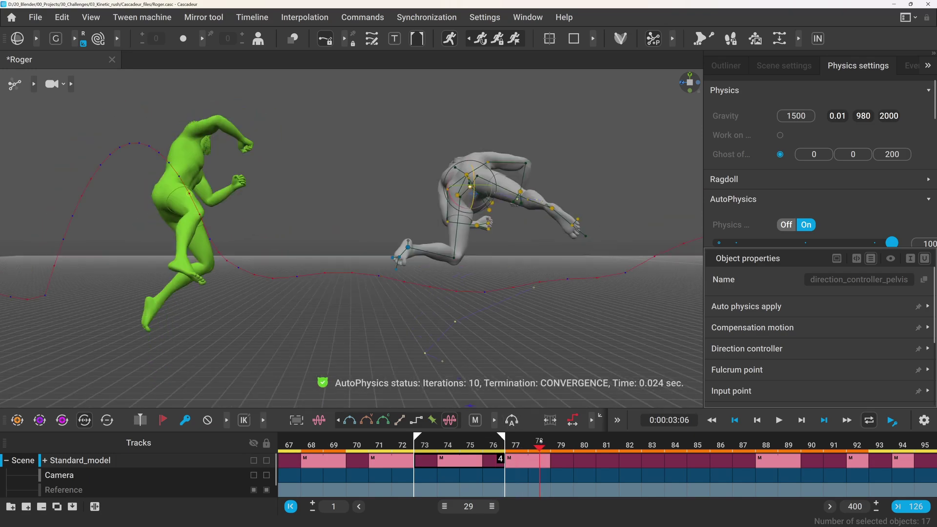
{"action": "left_click_drag", "start_coordinate": [540, 440], "coordinate": [494, 441]}
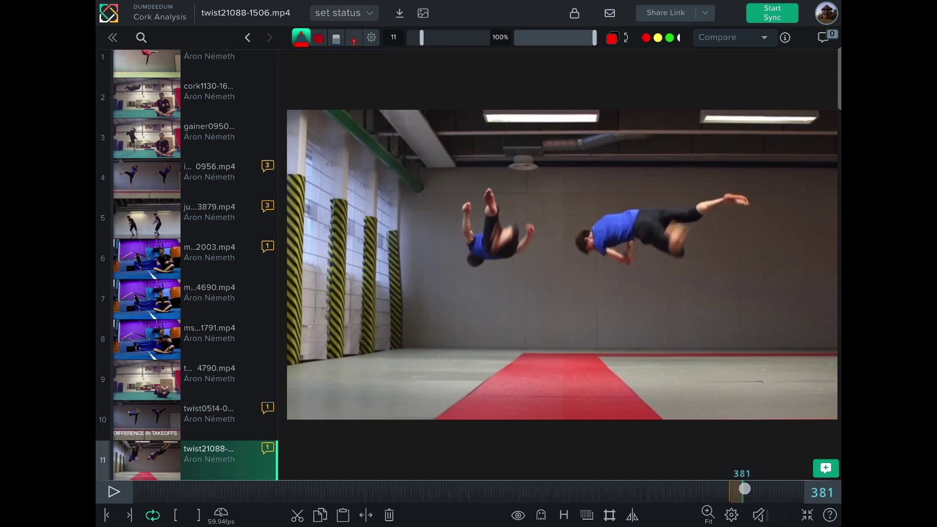
- Switch to SyncSketch, advance twist21088-1506.mp4 to frame 391, and draw a red stroke along the second athlete's legs
{"action": "left_click_drag", "start_coordinate": [754, 488], "coordinate": [758, 488]}
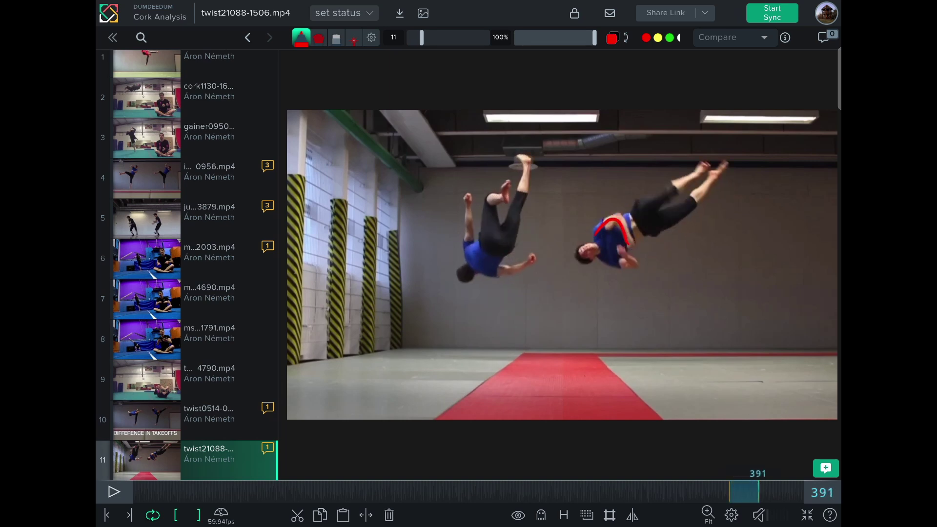
{"action": "left_click_drag", "start_coordinate": [650, 212], "coordinate": [727, 167]}
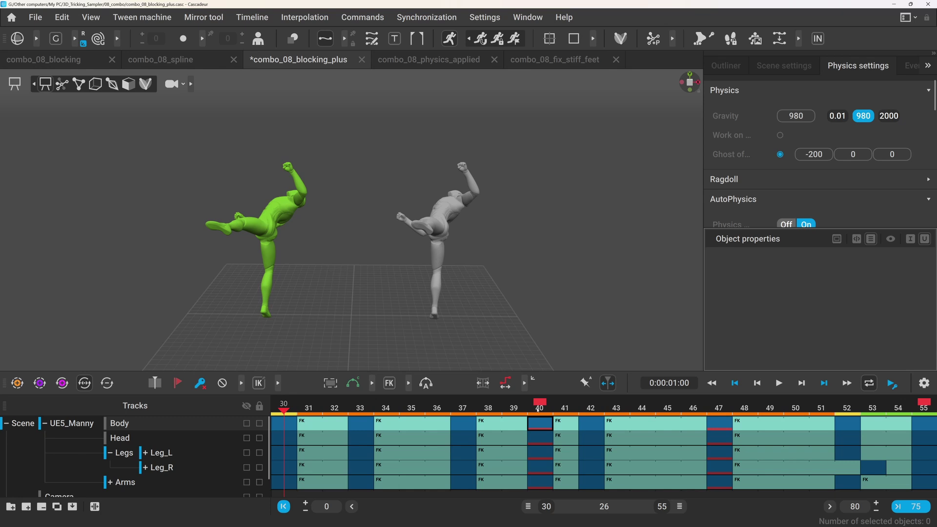
- Switch to Cascadeur's combo_08_blocking_plus scene and compare the character with its AutoPhysics ghost at frames 40, 47, 37 and 42
{"action": "left_click", "coordinate": [538, 409]}
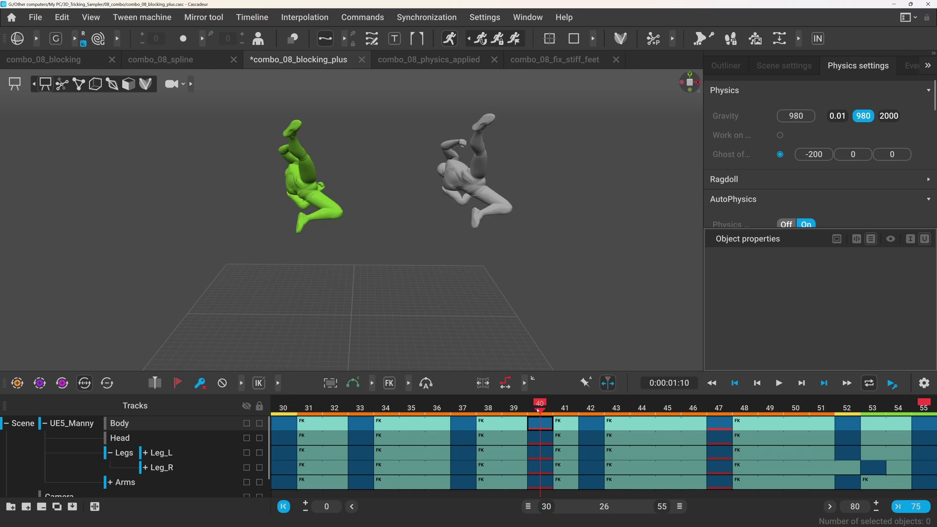
{"action": "left_click", "coordinate": [721, 407]}
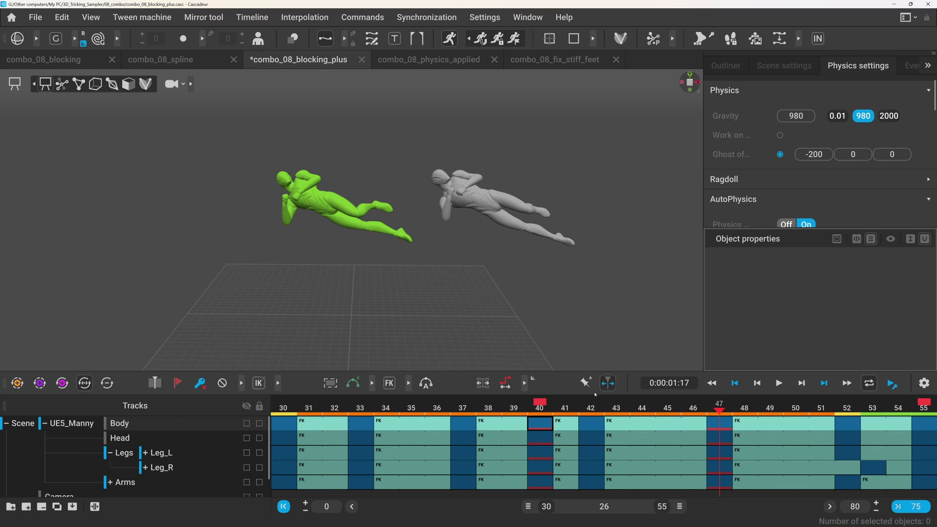
{"action": "left_click", "coordinate": [462, 408]}
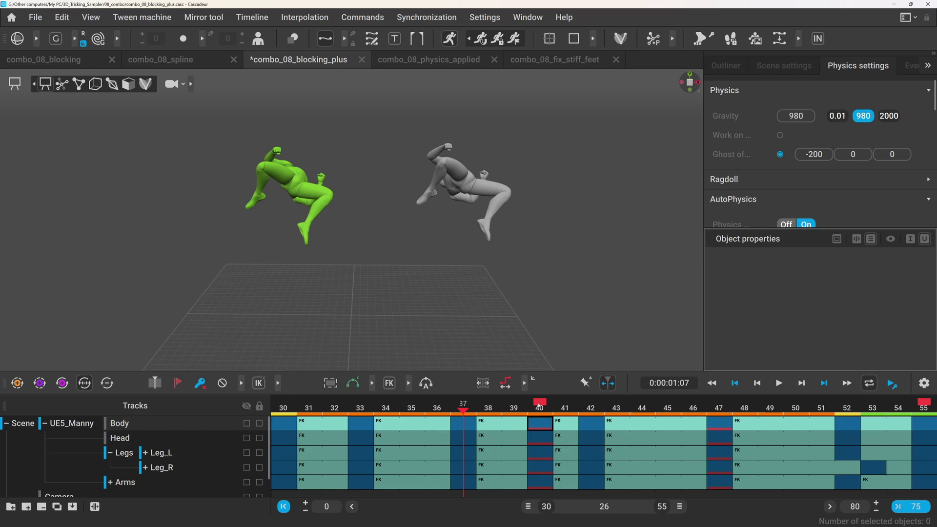
{"action": "left_click", "coordinate": [590, 407]}
{"action": "left_click", "coordinate": [463, 408]}
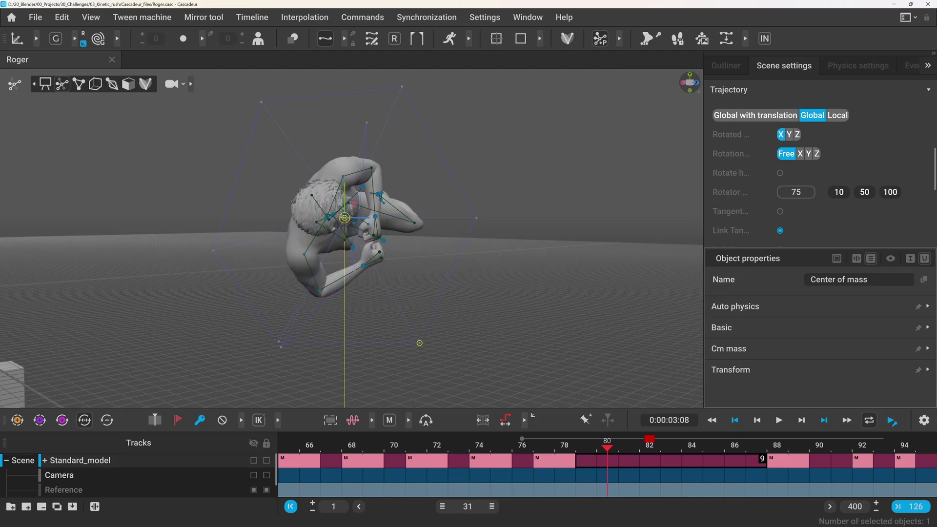
- In the Roger scene, step from frame 80 to frame 86 and back to examine the airborne poses around the center of mass
{"action": "key", "text": "Right"}
{"action": "key", "text": "Right"}
{"action": "key", "text": "Right"}
{"action": "key", "text": "Right"}
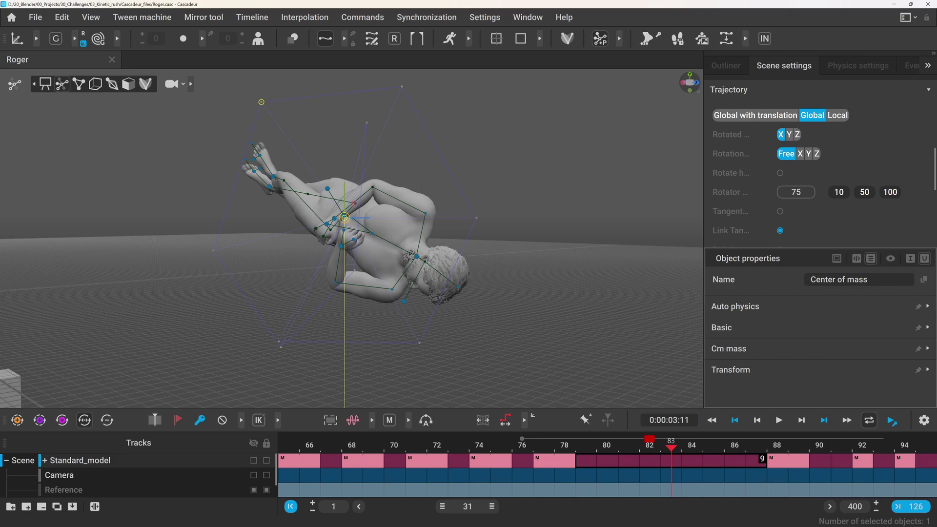
{"action": "key", "text": "Right"}
{"action": "key", "text": "Right"}
{"action": "key", "text": "Right"}
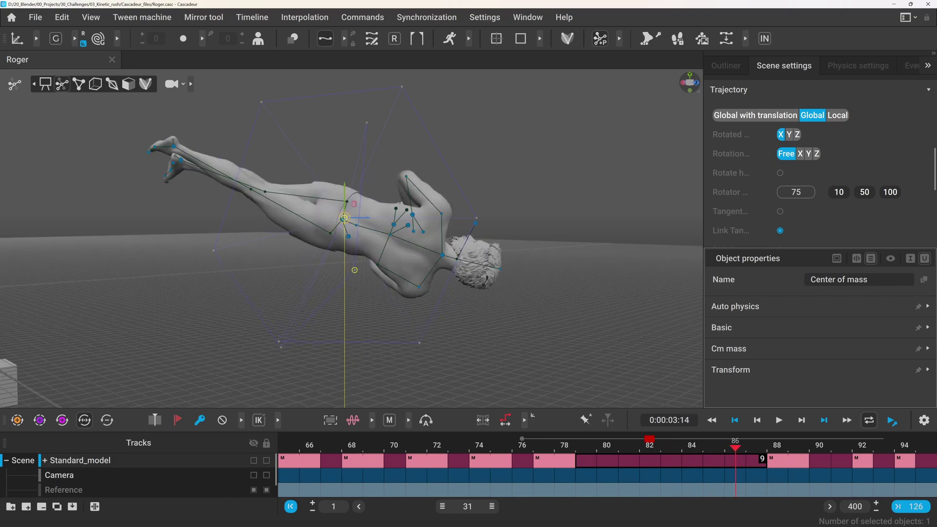
{"action": "key", "text": "Left"}
{"action": "key", "text": "Left"}
{"action": "key", "text": "Left"}
{"action": "key", "text": "Left"}
{"action": "key", "text": "Left"}
{"action": "key", "text": "Left"}
{"action": "key", "text": "Left"}
{"action": "key", "text": "Left"}
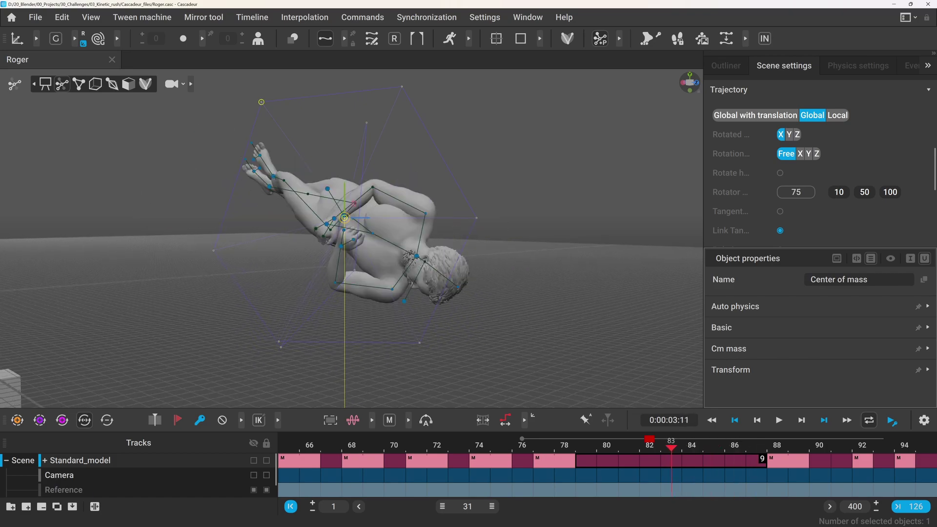
- Remove the Standard_model keyframe at frame 79
{"action": "left_click", "coordinate": [607, 465]}
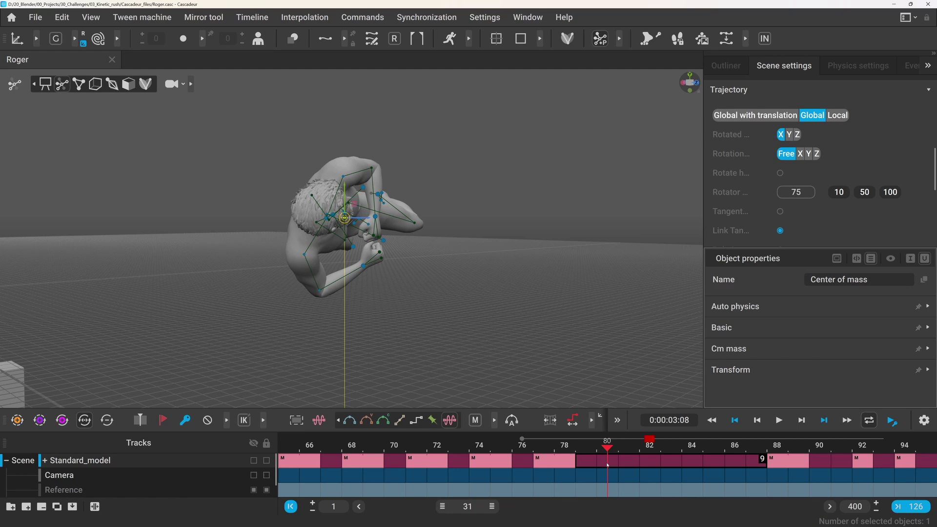
{"action": "key", "text": "Left"}
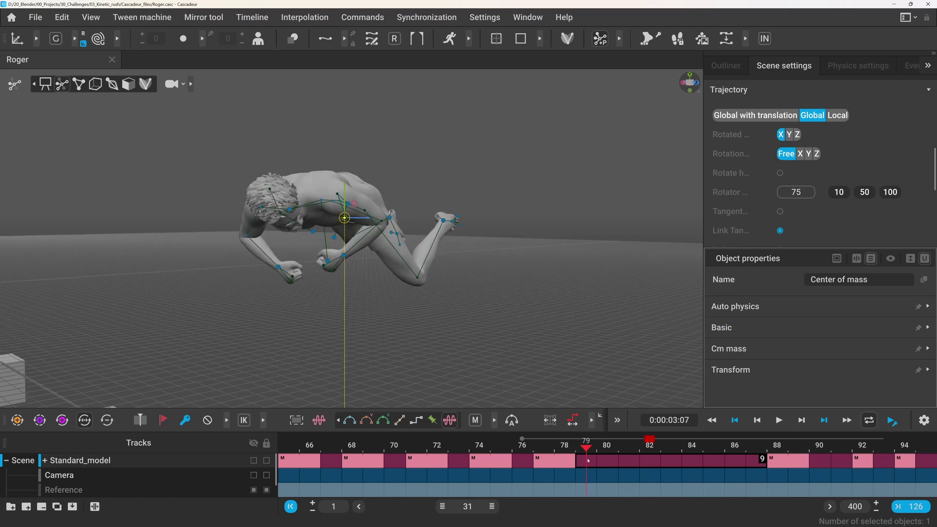
{"action": "left_click", "coordinate": [586, 459]}
{"action": "key", "text": "k"}
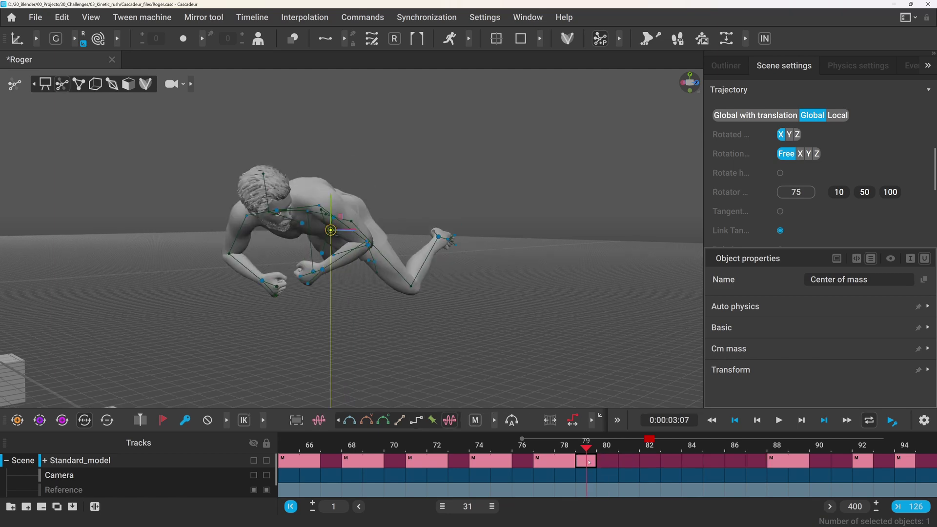
- Step from frame 79 to frame 87 to examine the character's rotation through the airborne poses
{"action": "key", "text": "Right"}
{"action": "key", "text": "Right"}
{"action": "key", "text": "Right"}
{"action": "key", "text": "Right"}
{"action": "key", "text": "Right"}
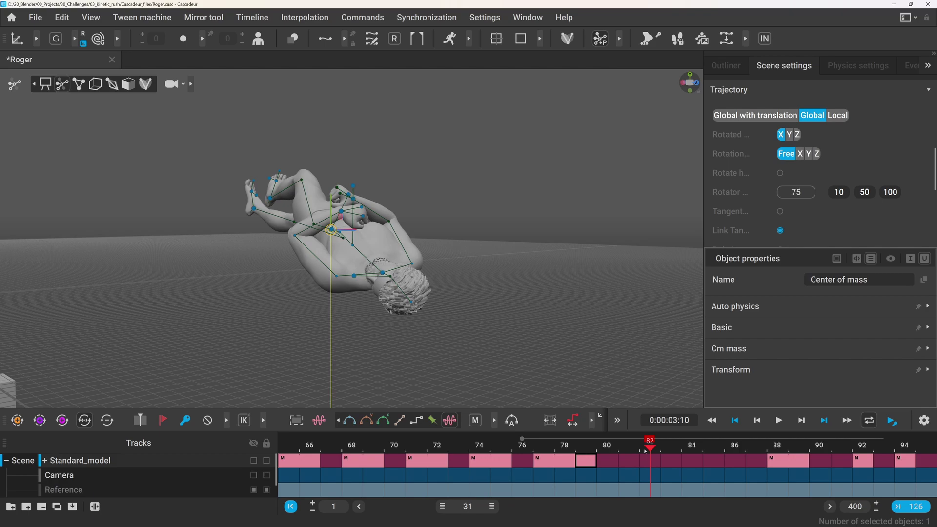
{"action": "key", "text": "Right"}
{"action": "key", "text": "Right"}
{"action": "key", "text": "Right"}
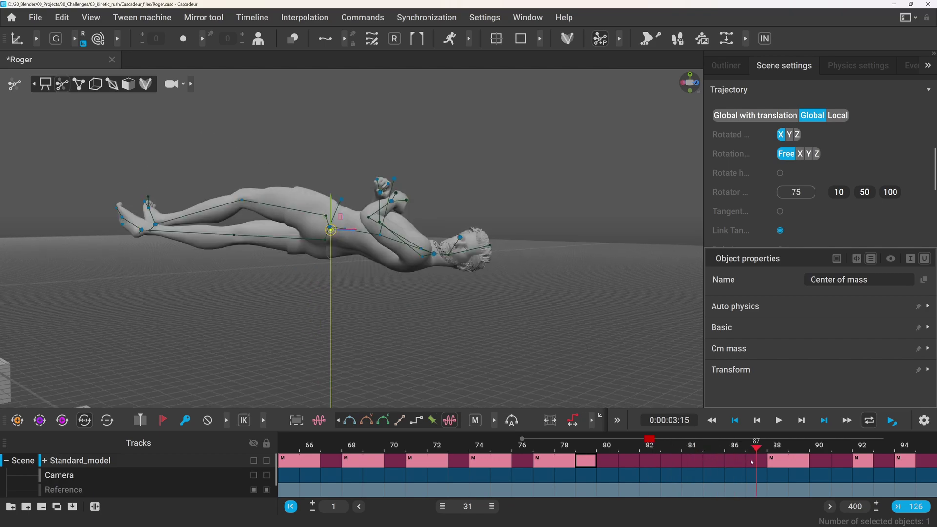
- Clear the Standard_model keys on frames 81 to 86 and change the interpolation of the interval starting at frame 80
{"action": "left_click", "coordinate": [688, 460]}
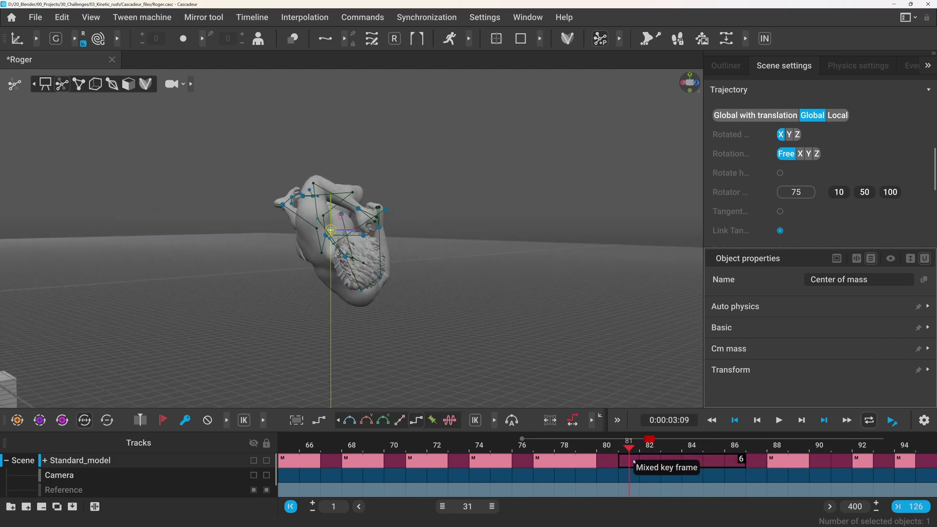
{"action": "key", "text": "ctrl+z"}
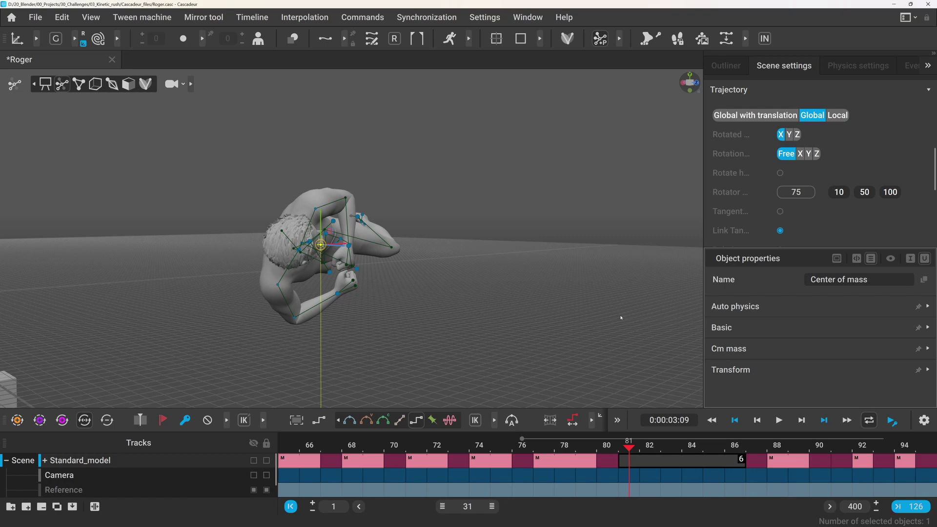
{"action": "left_click", "coordinate": [616, 459]}
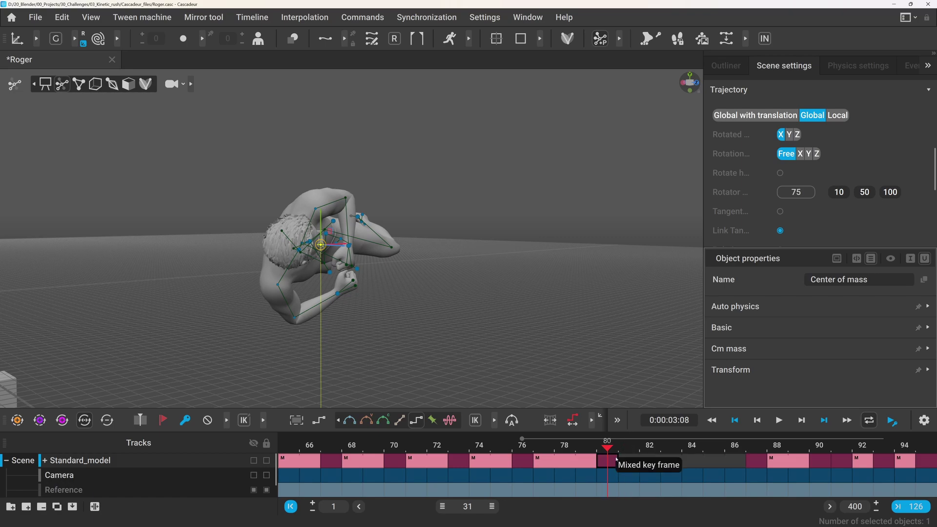
{"action": "left_click", "coordinate": [384, 421]}
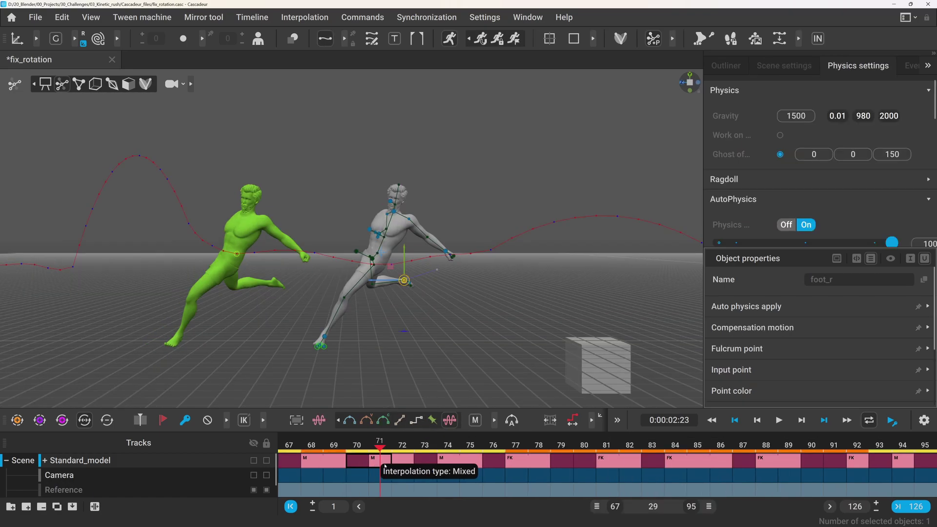
- In the fix_rotation scene, play the jump, set frame 83 as an AutoPhysics priority frame, and check the takeoff at frame 76
{"action": "left_click_drag", "start_coordinate": [380, 461], "coordinate": [513, 466]}
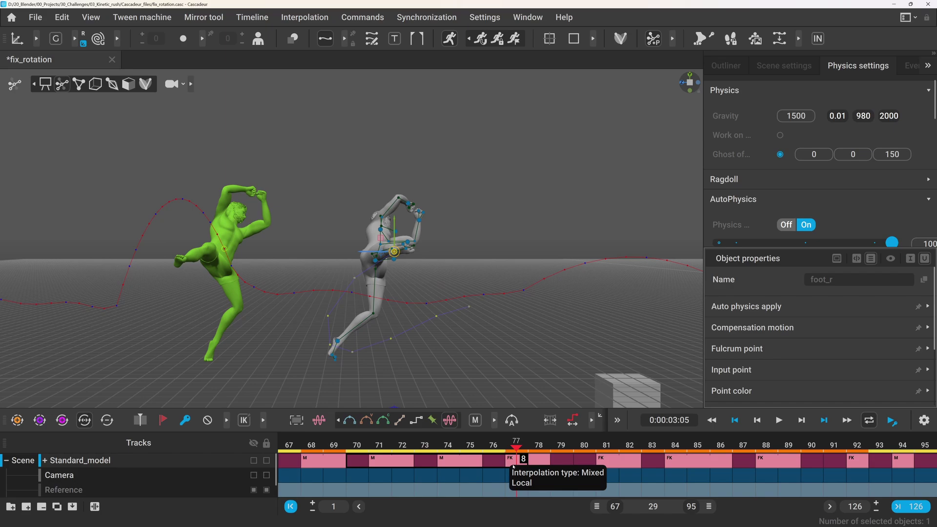
{"action": "key", "text": "space"}
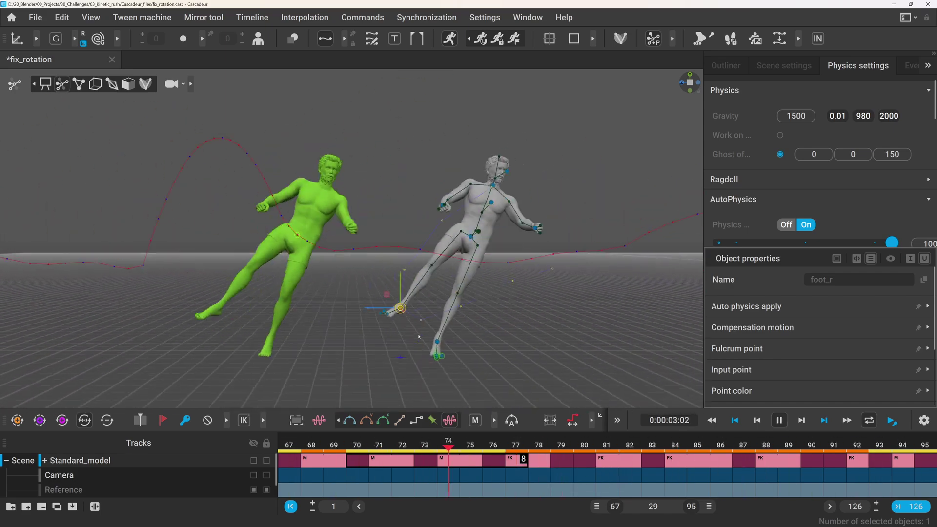
{"action": "key", "text": "space"}
{"action": "key", "text": "Right"}
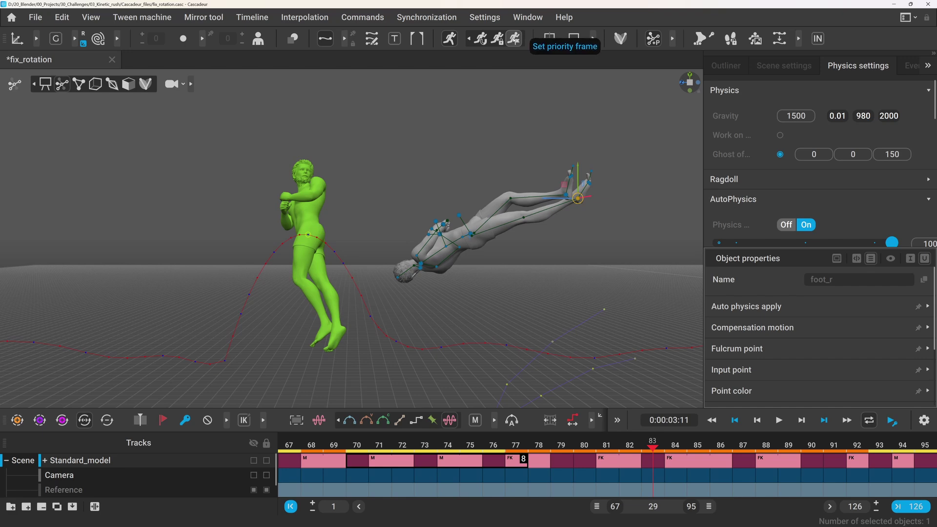
{"action": "left_click", "coordinate": [513, 41]}
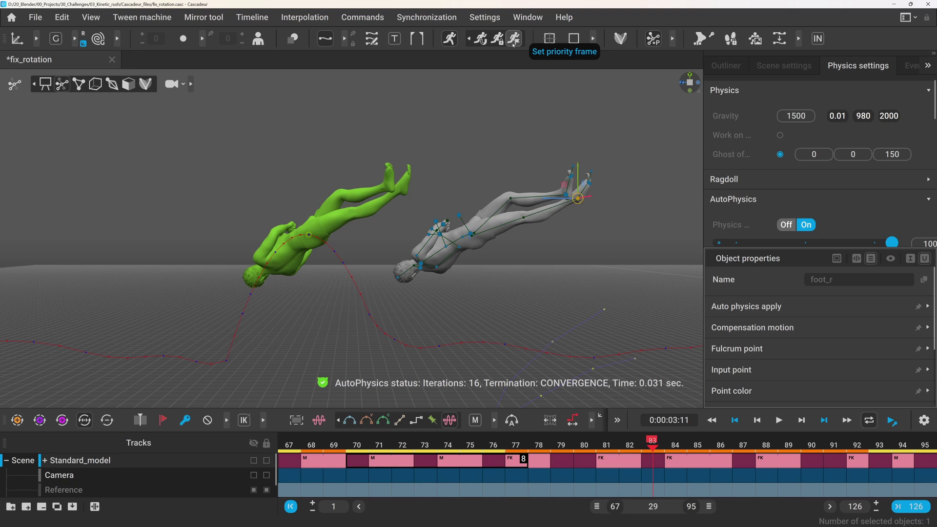
{"action": "left_click", "coordinate": [495, 445]}
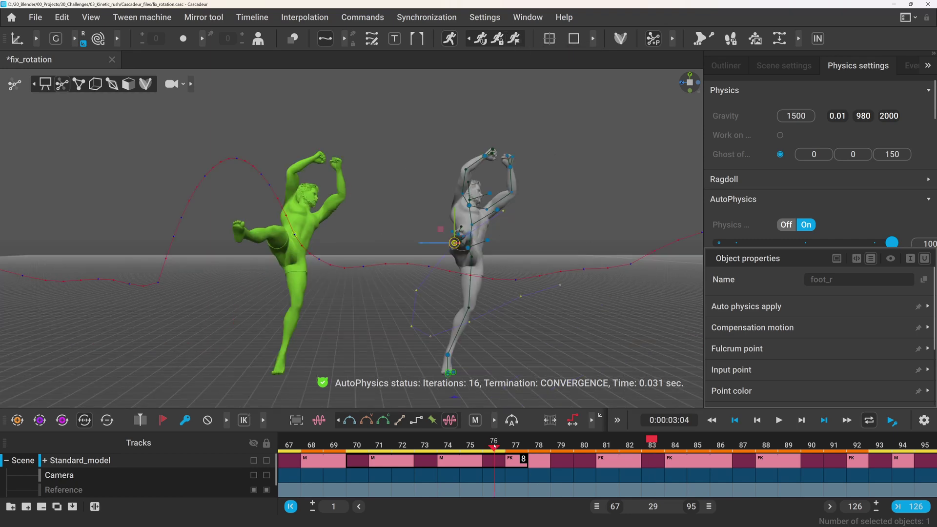
- Try frames 79 and 87 as AutoPhysics priority frames, clear both, and move to frame 83
{"action": "left_click_drag", "start_coordinate": [488, 445], "coordinate": [561, 444]}
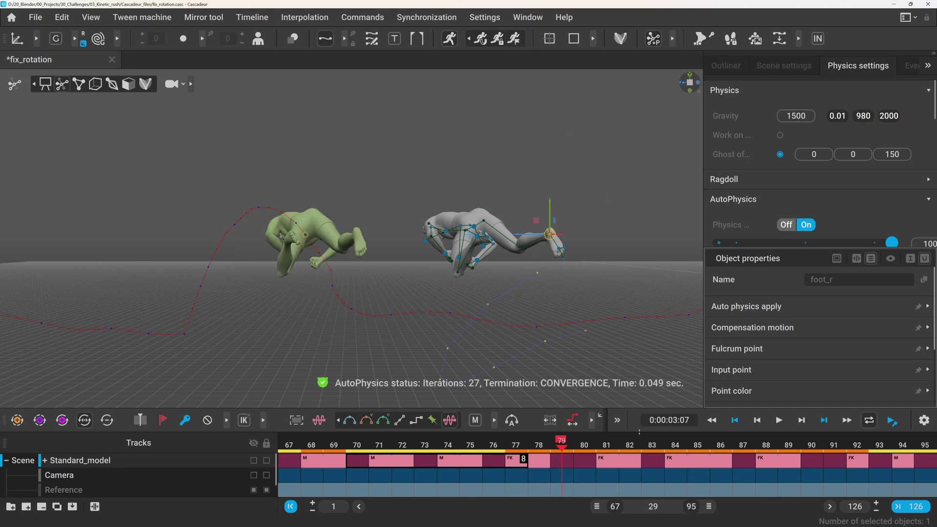
{"action": "left_click", "coordinate": [731, 443]}
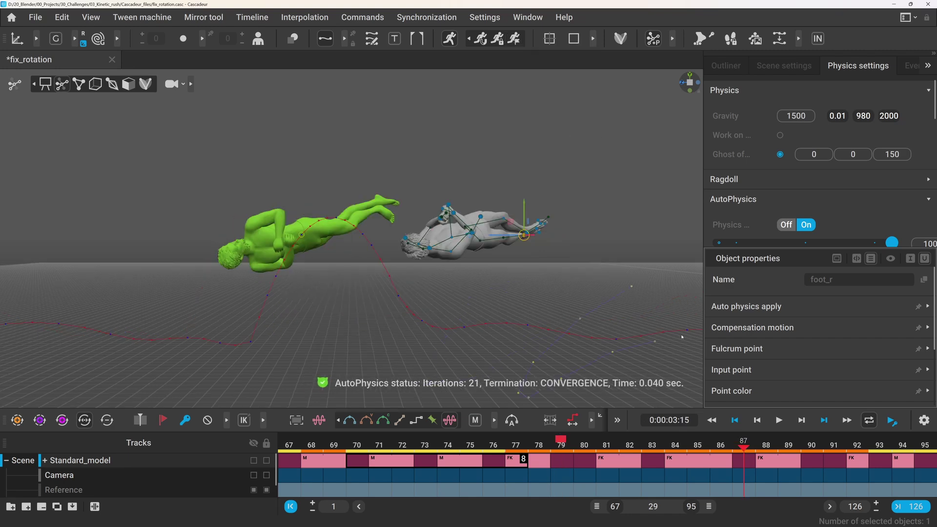
{"action": "left_click", "coordinate": [519, 42]}
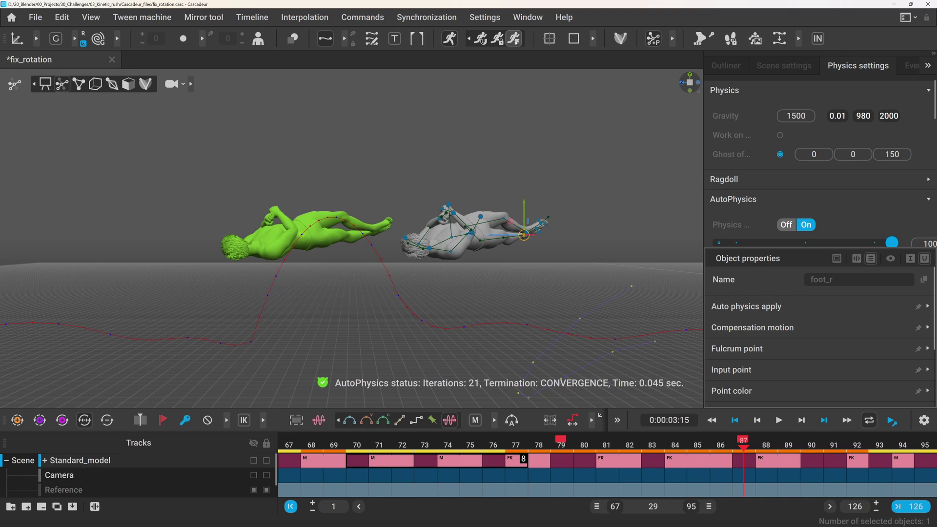
{"action": "left_click", "coordinate": [560, 443]}
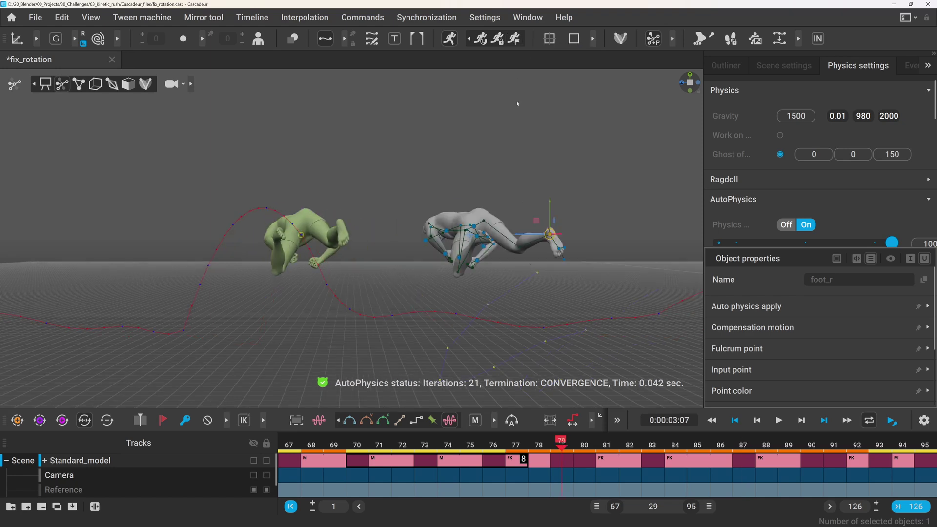
{"action": "left_click", "coordinate": [652, 445]}
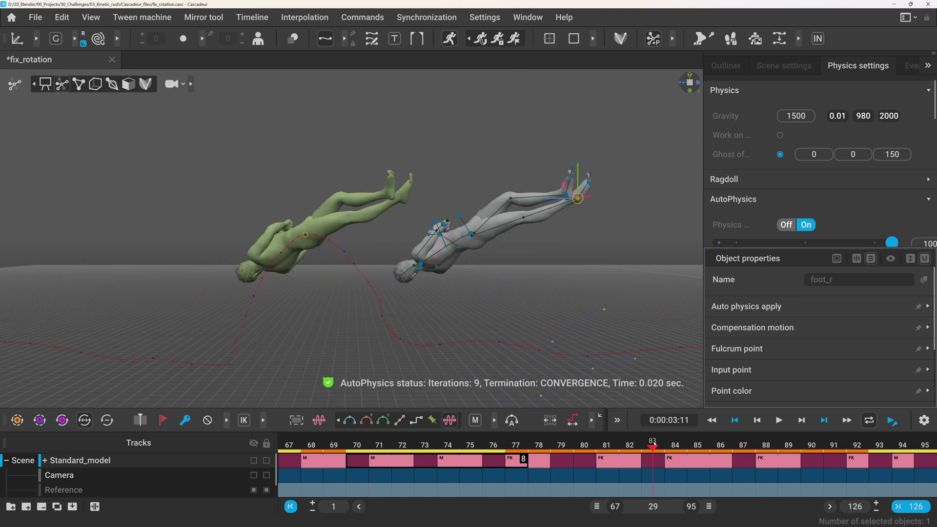
- Check the pose at frame 87, return to frame 83 and set it as an AutoPhysics priority frame
{"action": "left_click", "coordinate": [744, 444]}
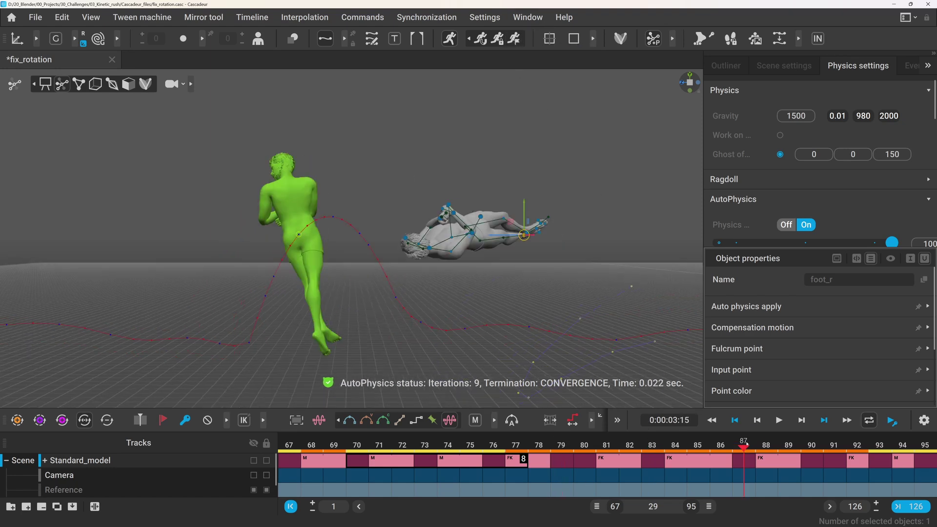
{"action": "left_click", "coordinate": [656, 444]}
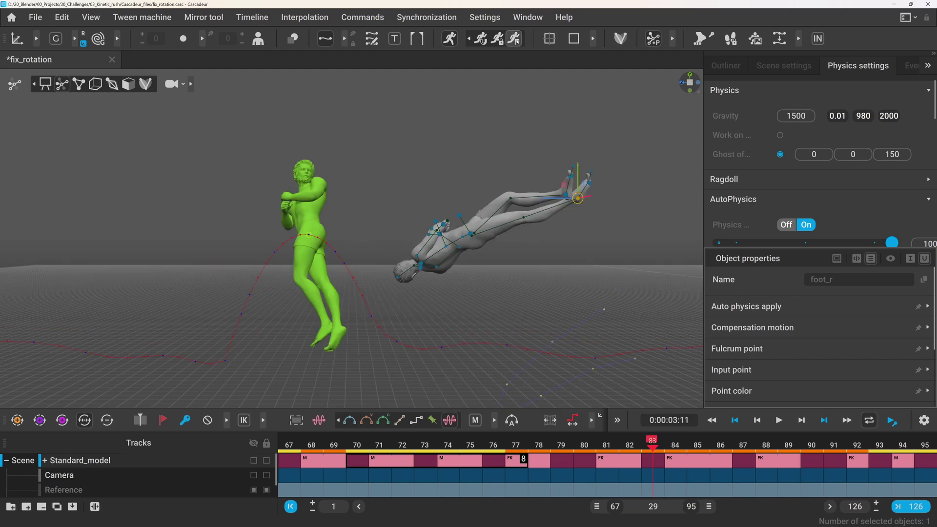
{"action": "left_click", "coordinate": [514, 39]}
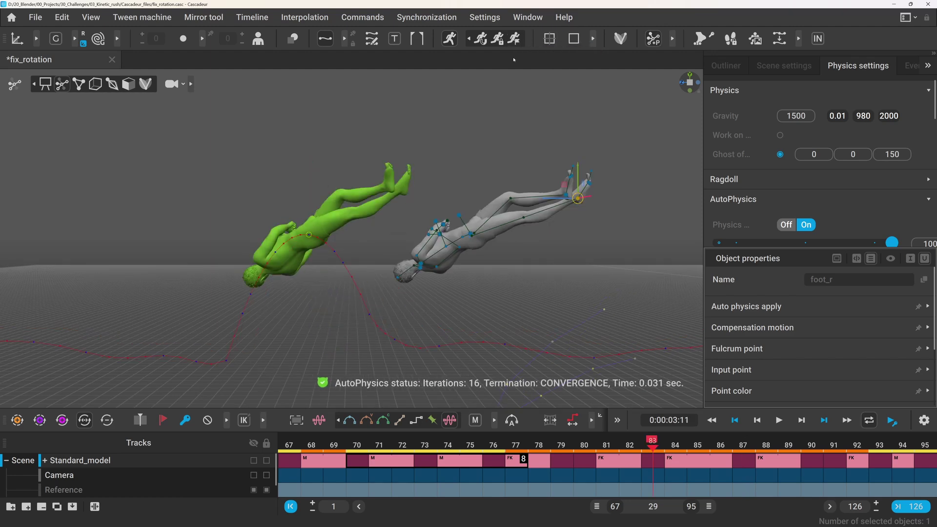
- Rotate the whole body around its center of mass at frame 83 into a steeper head-down pose and check frame 82
{"action": "left_click", "coordinate": [471, 234]}
{"action": "key", "text": "e"}
{"action": "left_click_drag", "start_coordinate": [441, 229], "coordinate": [454, 250]}
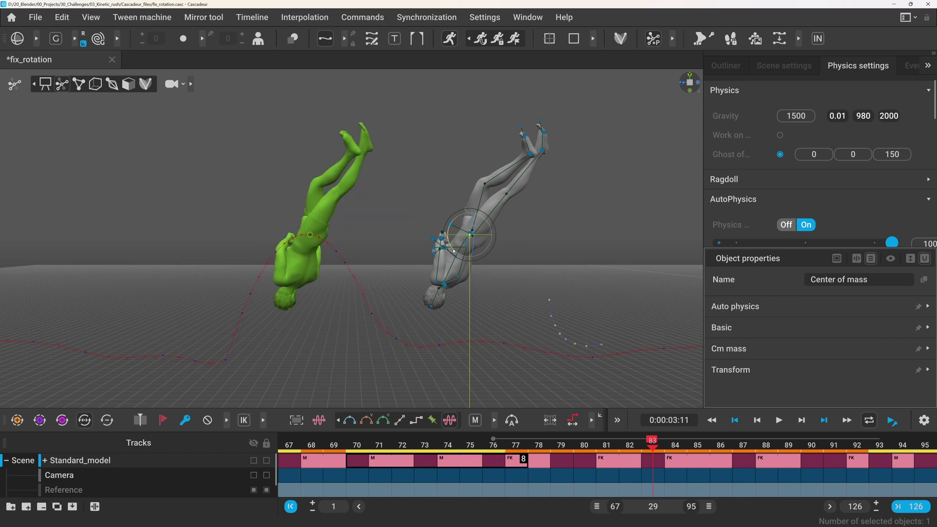
{"action": "left_click", "coordinate": [627, 445]}
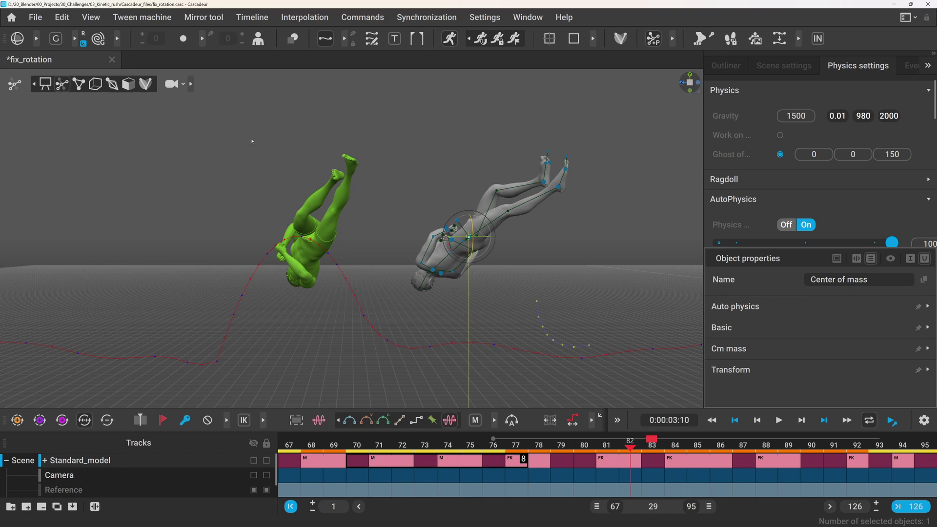
- Switch the rotation to local axes and twist the body around its long axis from the center of mass at frame 83
{"action": "left_click", "coordinate": [75, 38]}
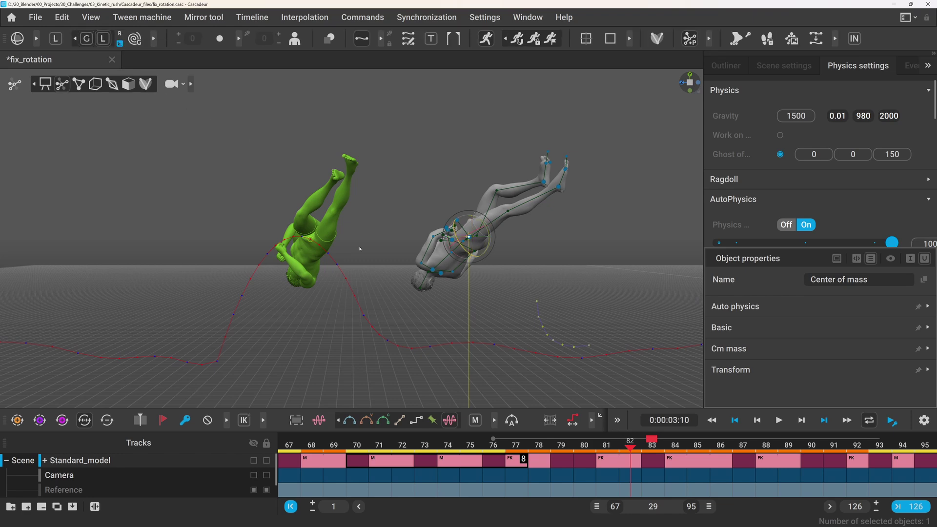
{"action": "left_click", "coordinate": [648, 447]}
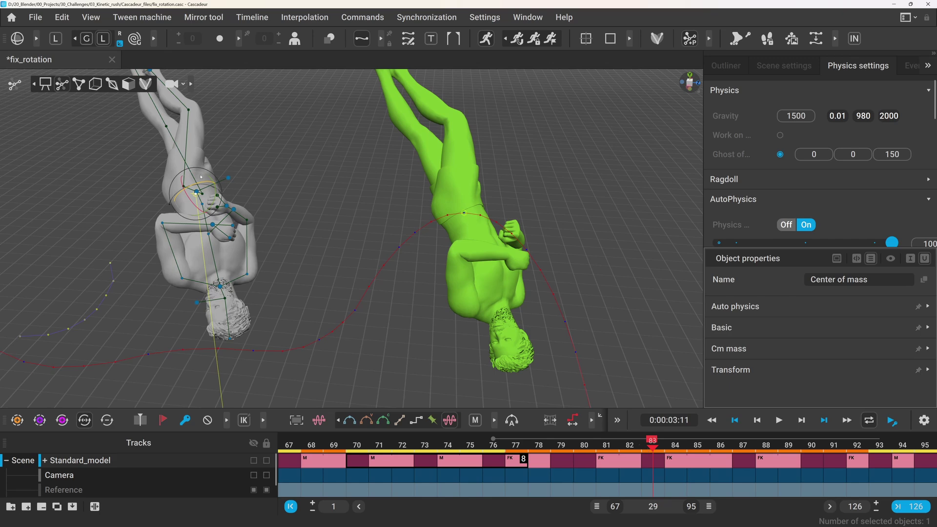
{"action": "left_click_drag", "start_coordinate": [202, 184], "coordinate": [230, 185]}
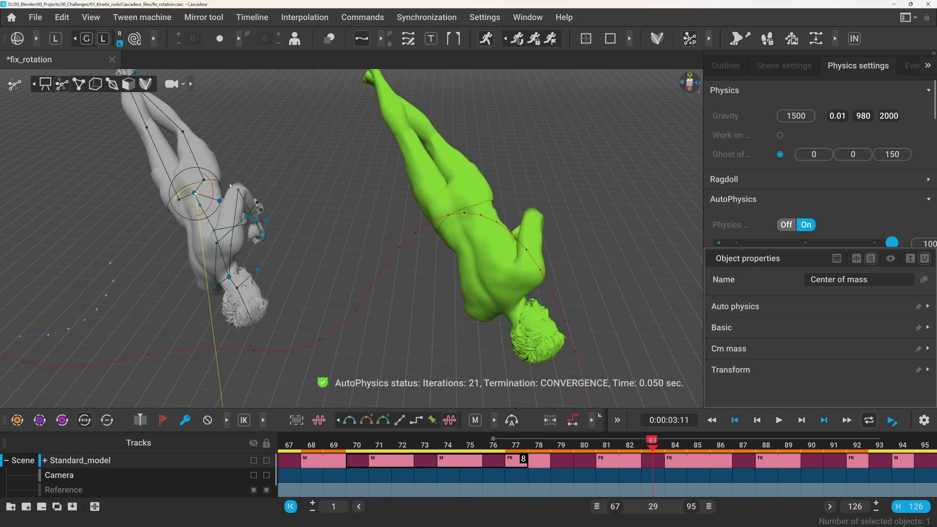
- Examine the AutoPhysics rotation from frame 77 through frame 84 in a side view, ending at frame 83
{"action": "left_click_drag", "start_coordinate": [509, 438], "coordinate": [577, 444]}
{"action": "right_click_drag", "start_coordinate": [429, 287], "coordinate": [424, 258]}
{"action": "key", "text": "Right"}
{"action": "key", "text": "Right"}
{"action": "key", "text": "Right"}
{"action": "key", "text": "Right"}
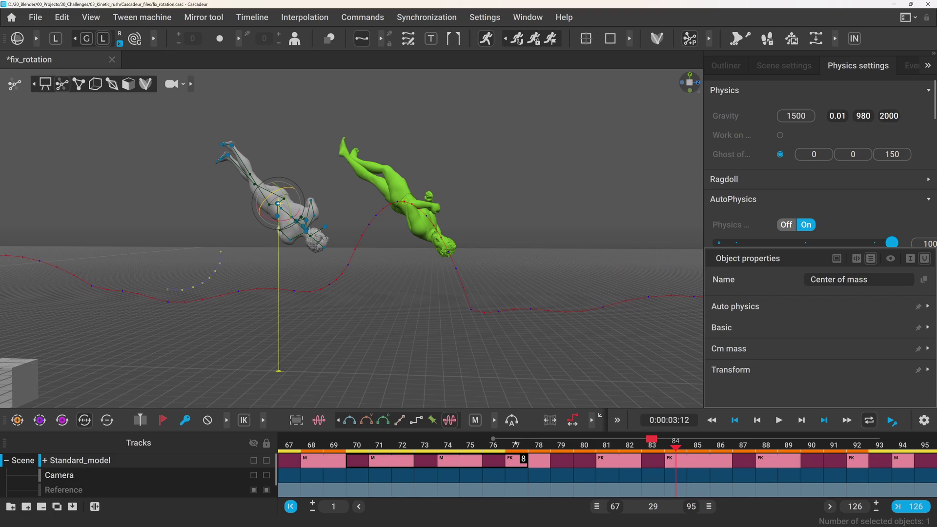
{"action": "left_click_drag", "start_coordinate": [517, 443], "coordinate": [654, 445]}
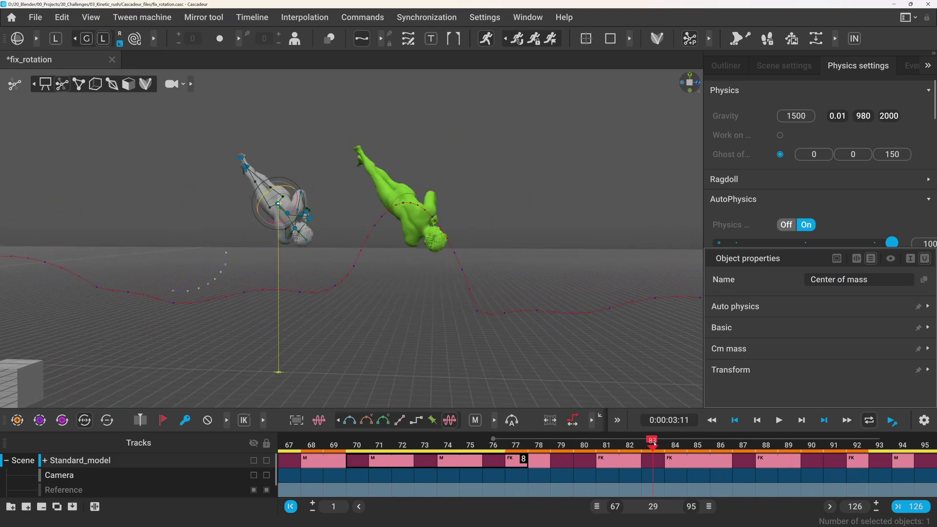